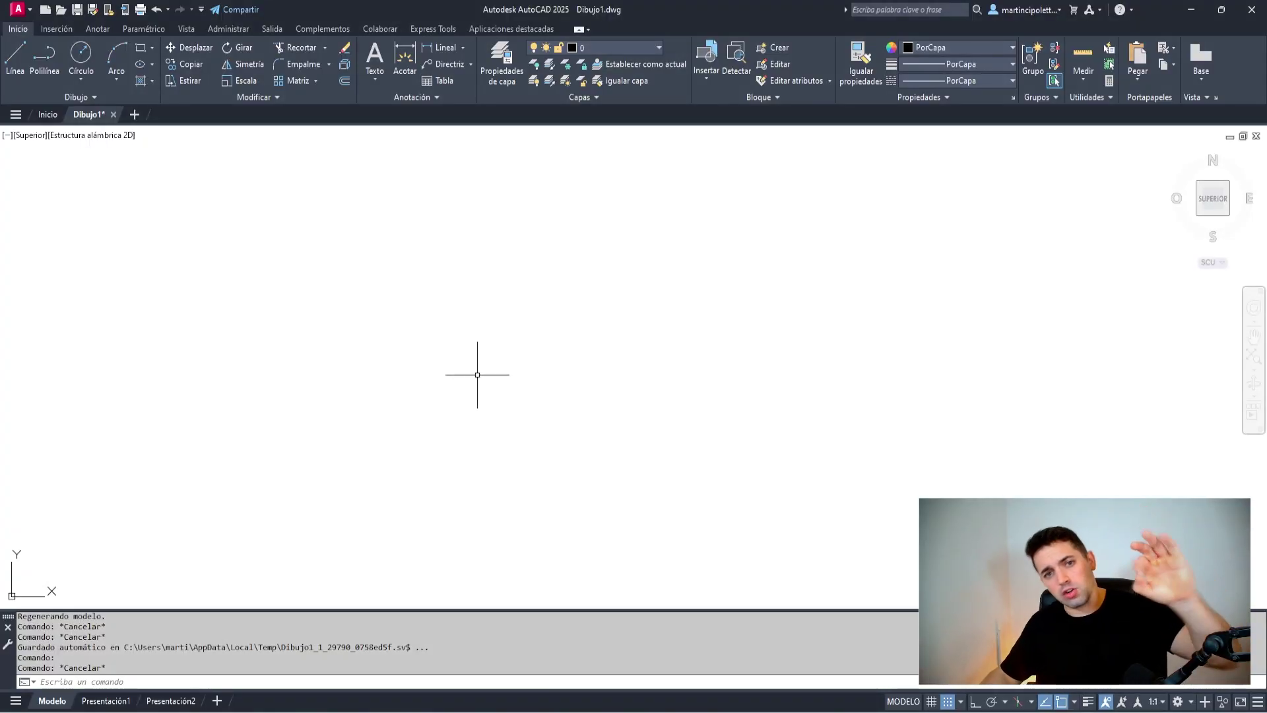
Launch the Increment add-in (GILE_INCR) from the Complementos ribbon tab
left_click(323, 30)
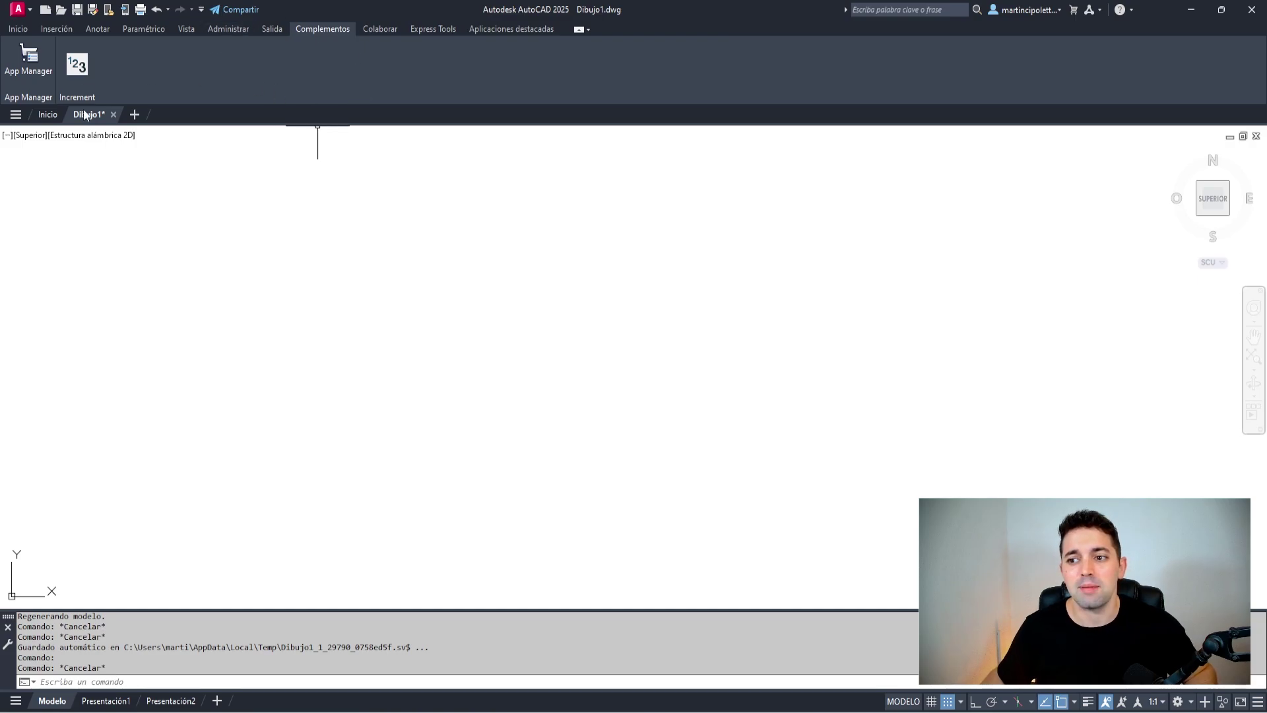
left_click(85, 73)
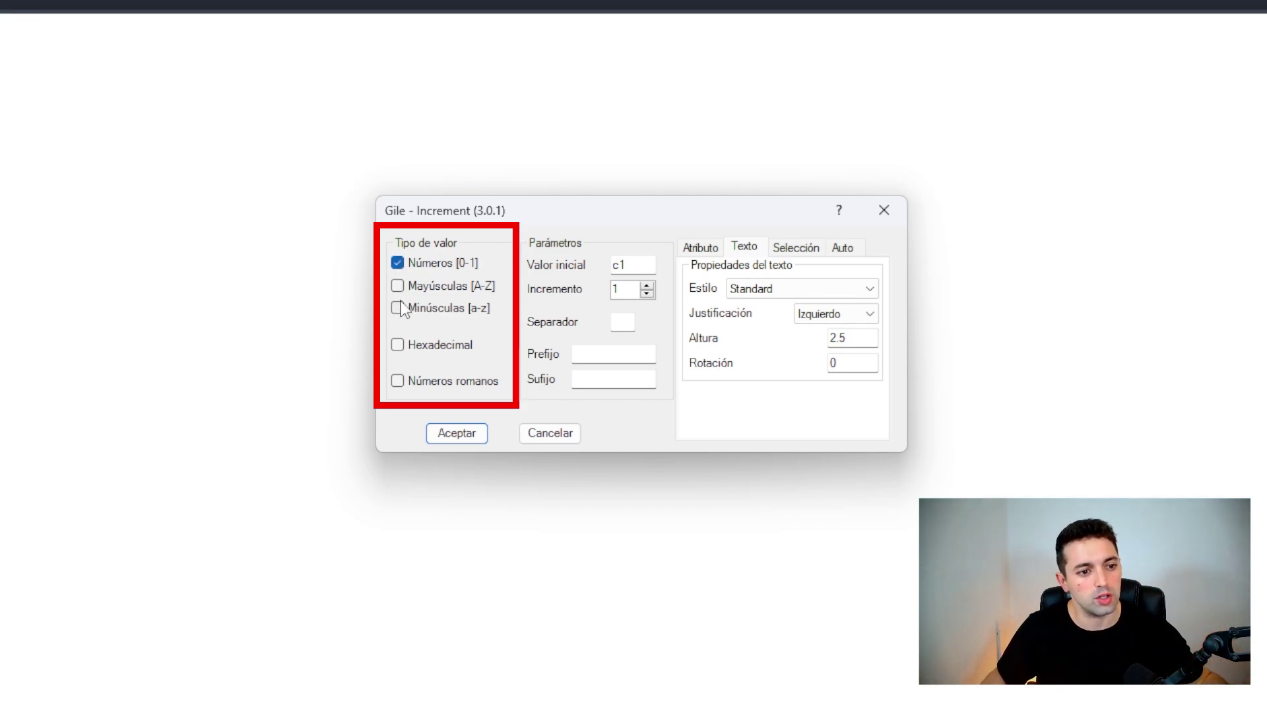
Tick Números, Mayúsculas and Minúsculas value types and change the starting value to 1a
left_click(397, 290)
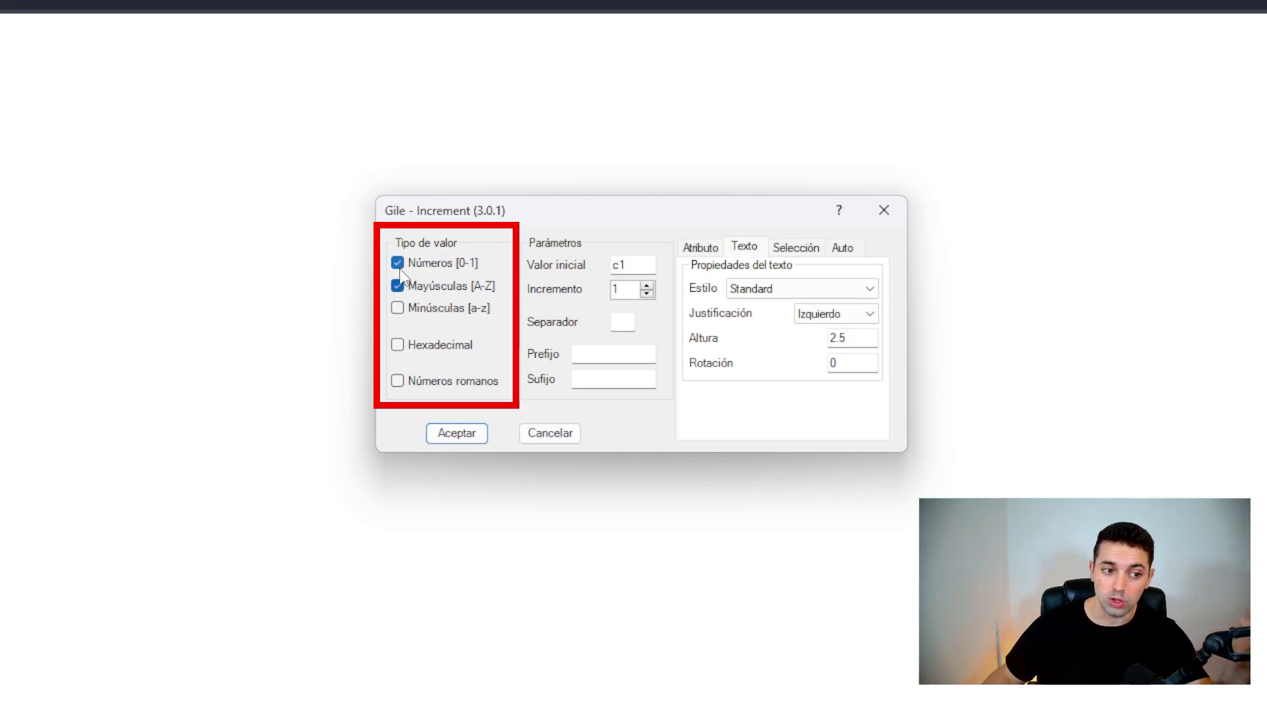
left_click(397, 264)
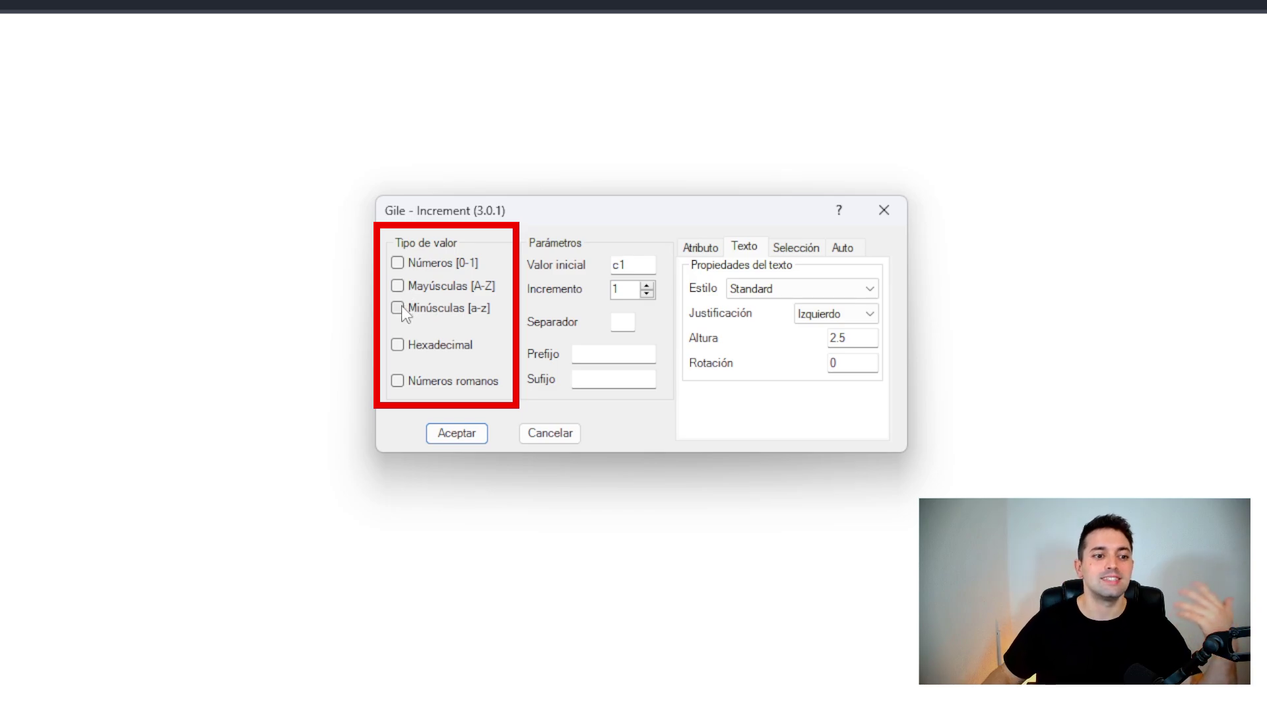
left_click(398, 309)
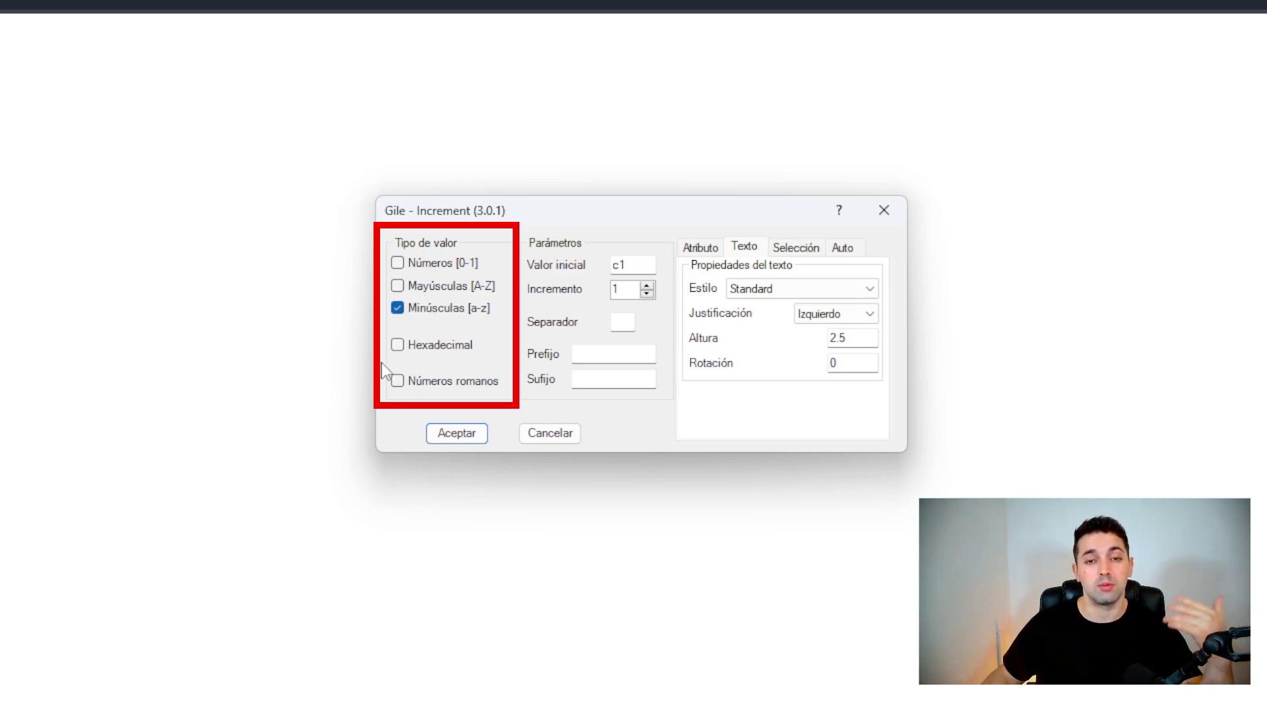
left_click(397, 382)
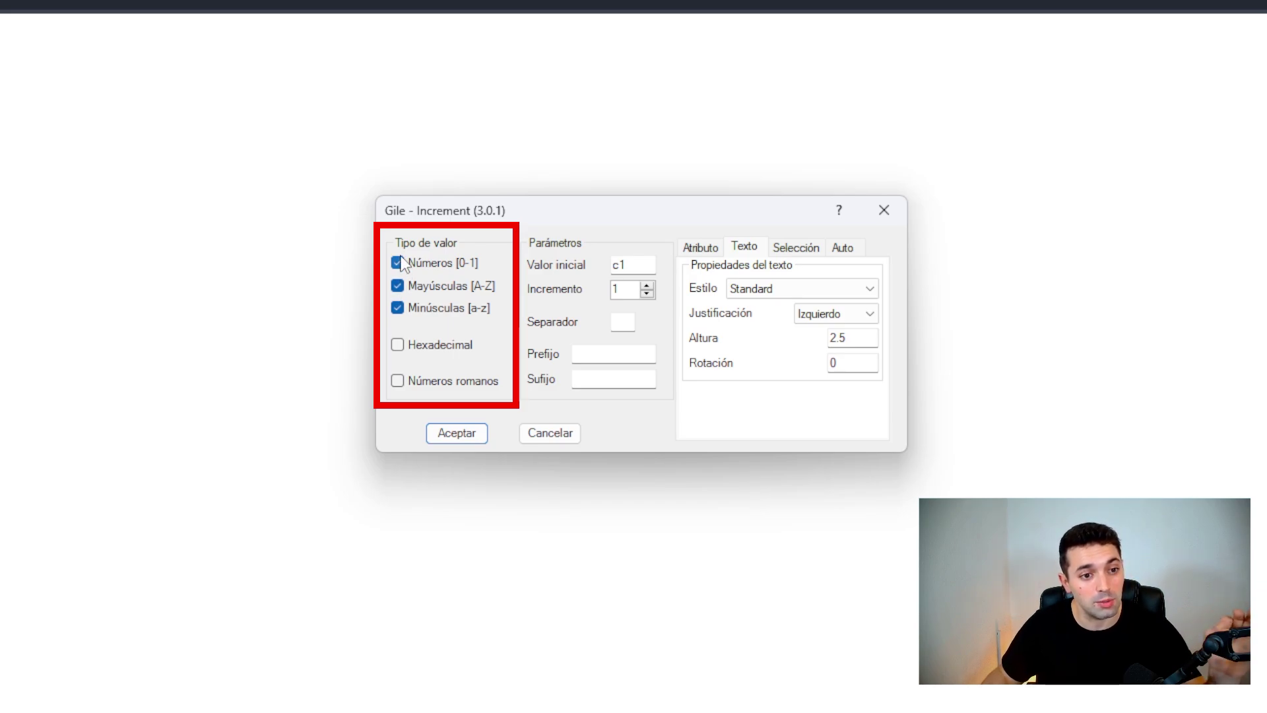
double_click(631, 265)
type("1")
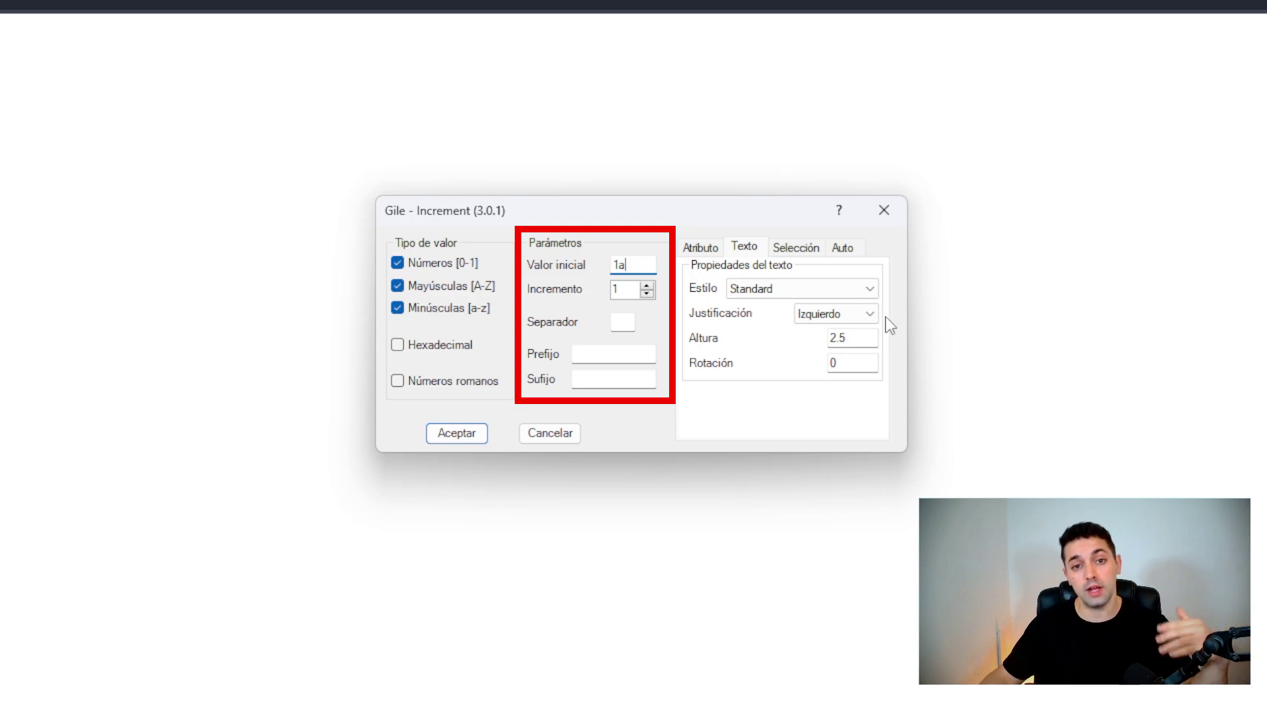
Replace the starting value 1a with a1, then prefix it with an uppercase A
double_click(620, 264)
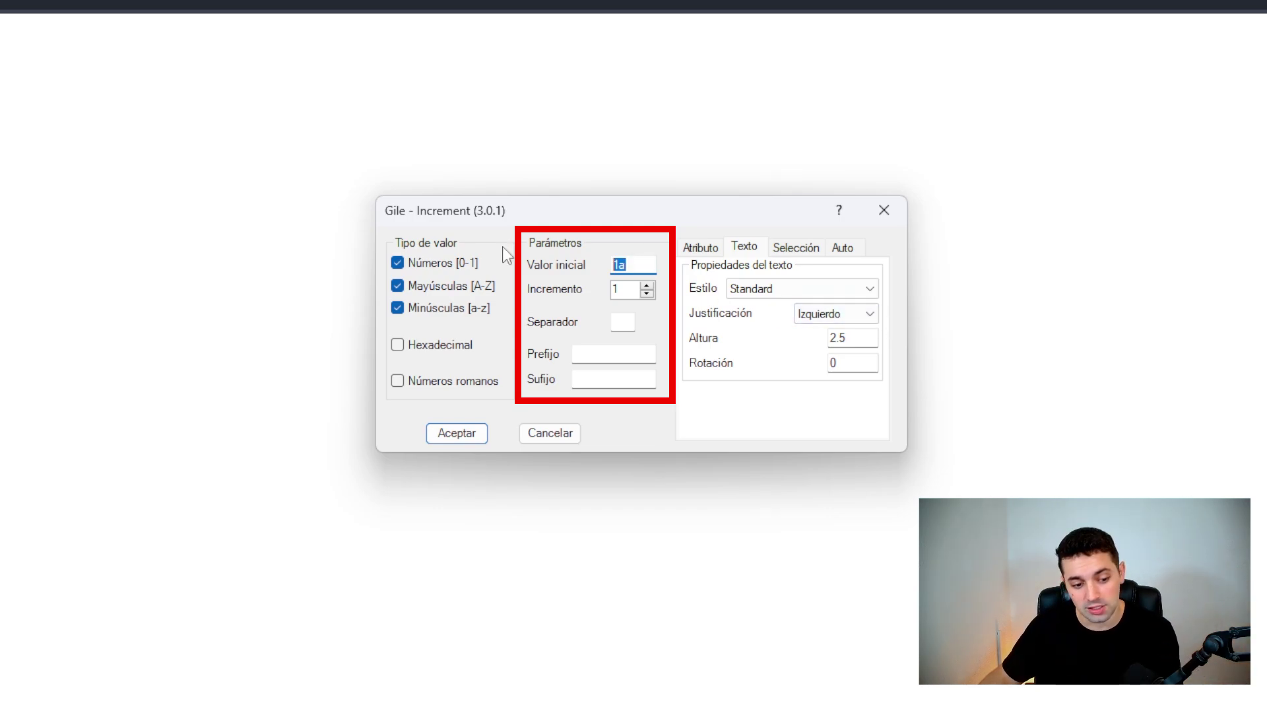
type("a1")
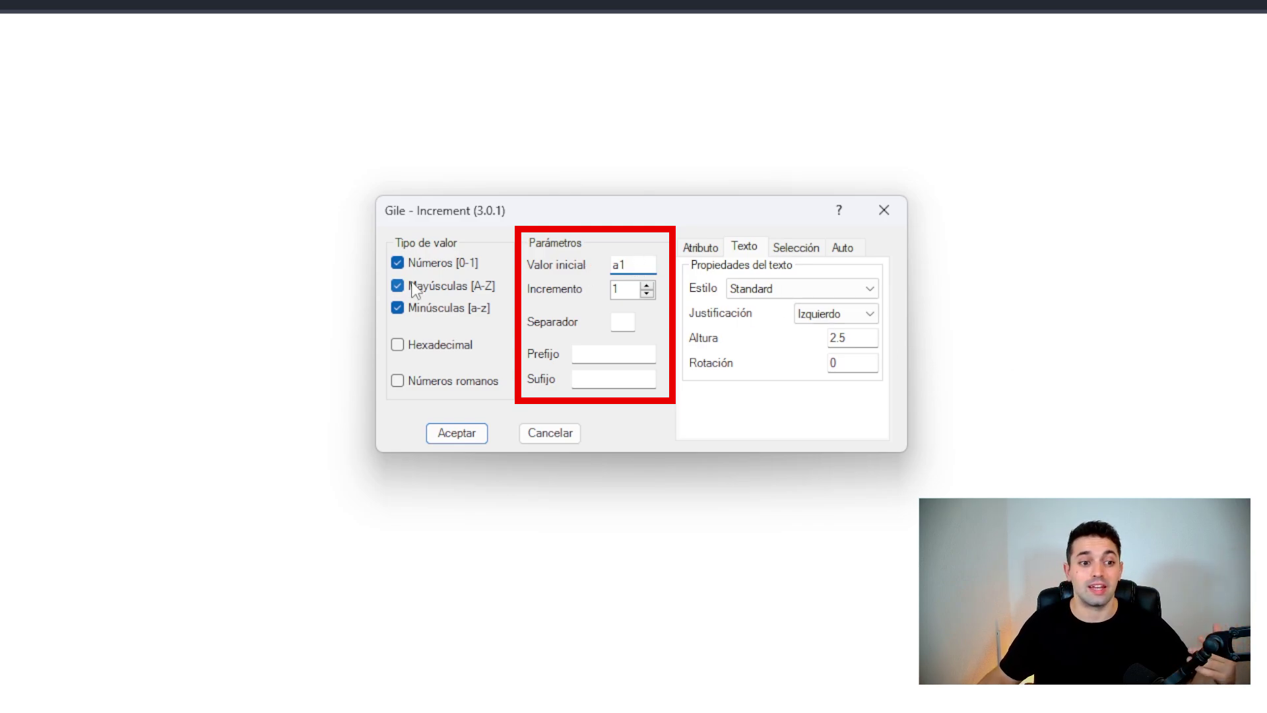
left_click(614, 264)
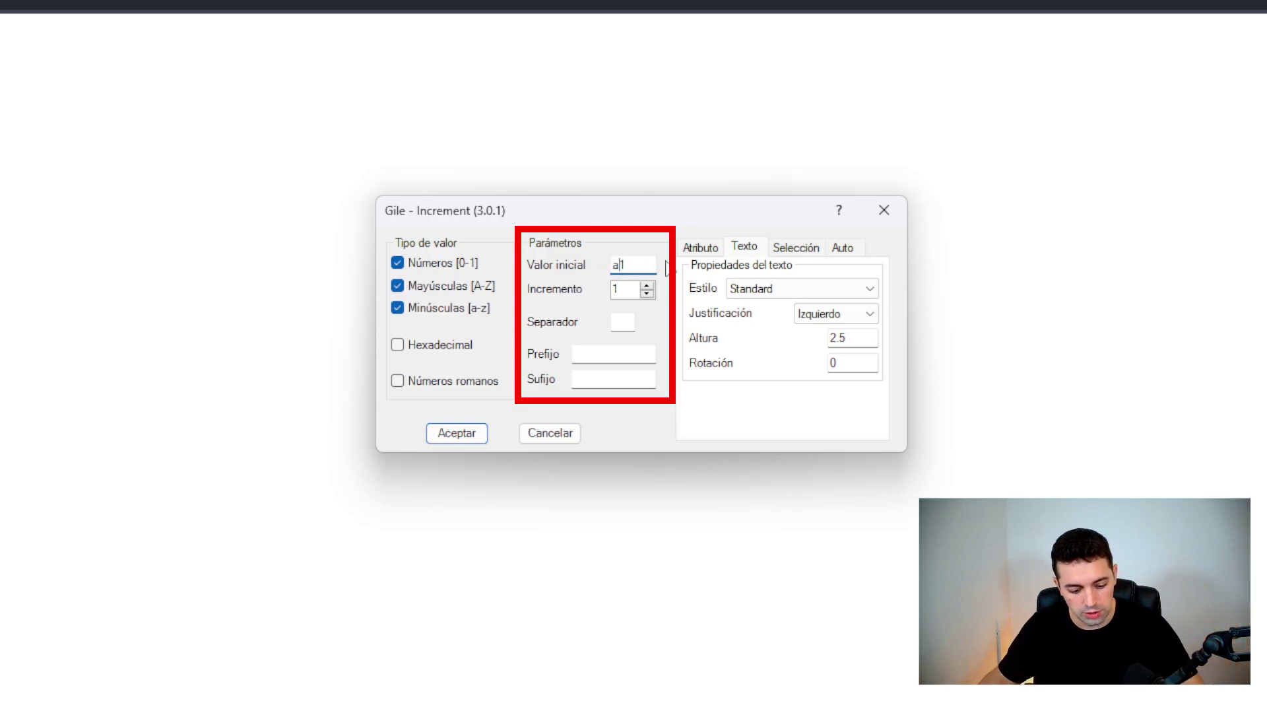
type("Aa")
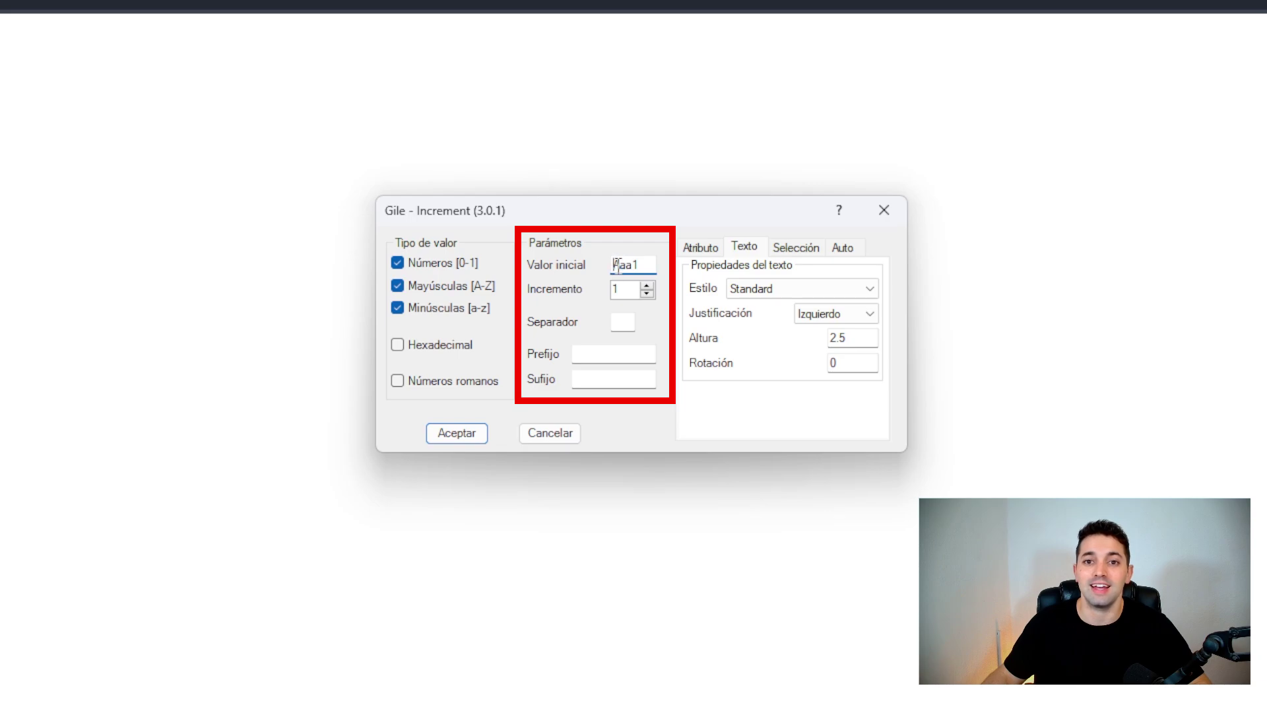
Correct the starting value so it reads exactly A1
key("BackSpace")
type("1")
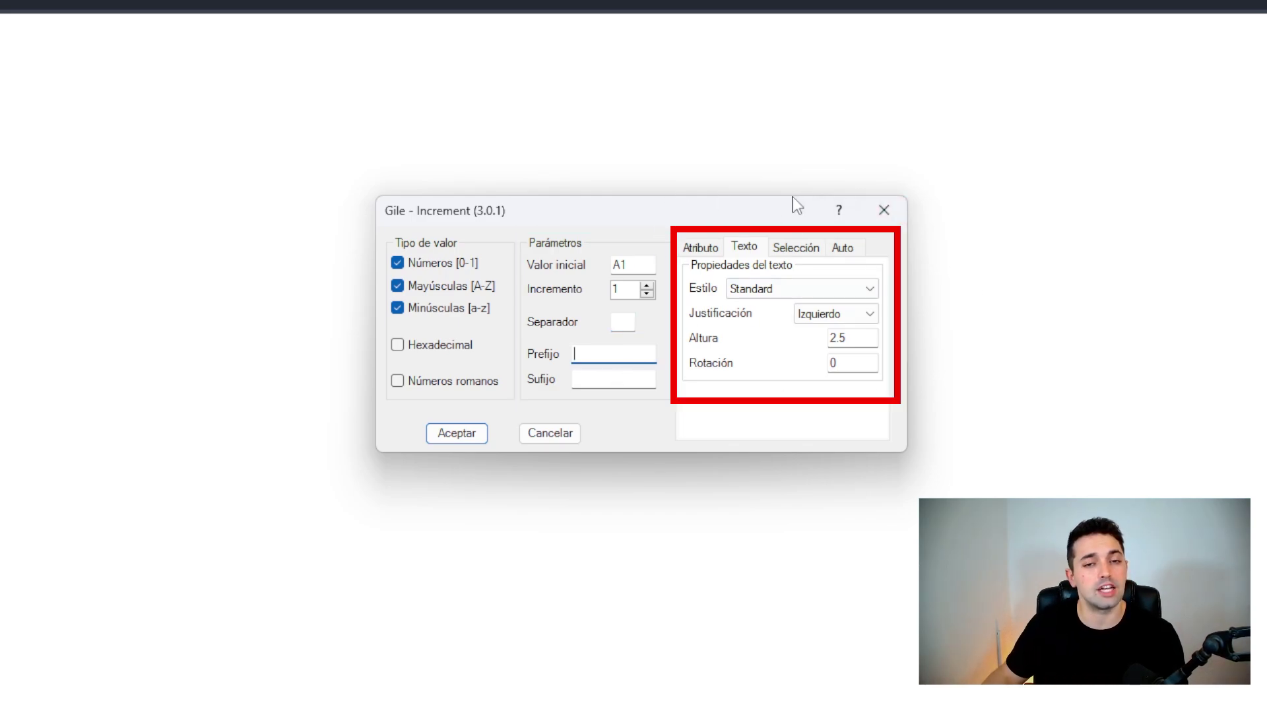
Keep Standard style, Izquierdo justification, height 2.5 and rotation 0, then accept the settings
left_click(730, 290)
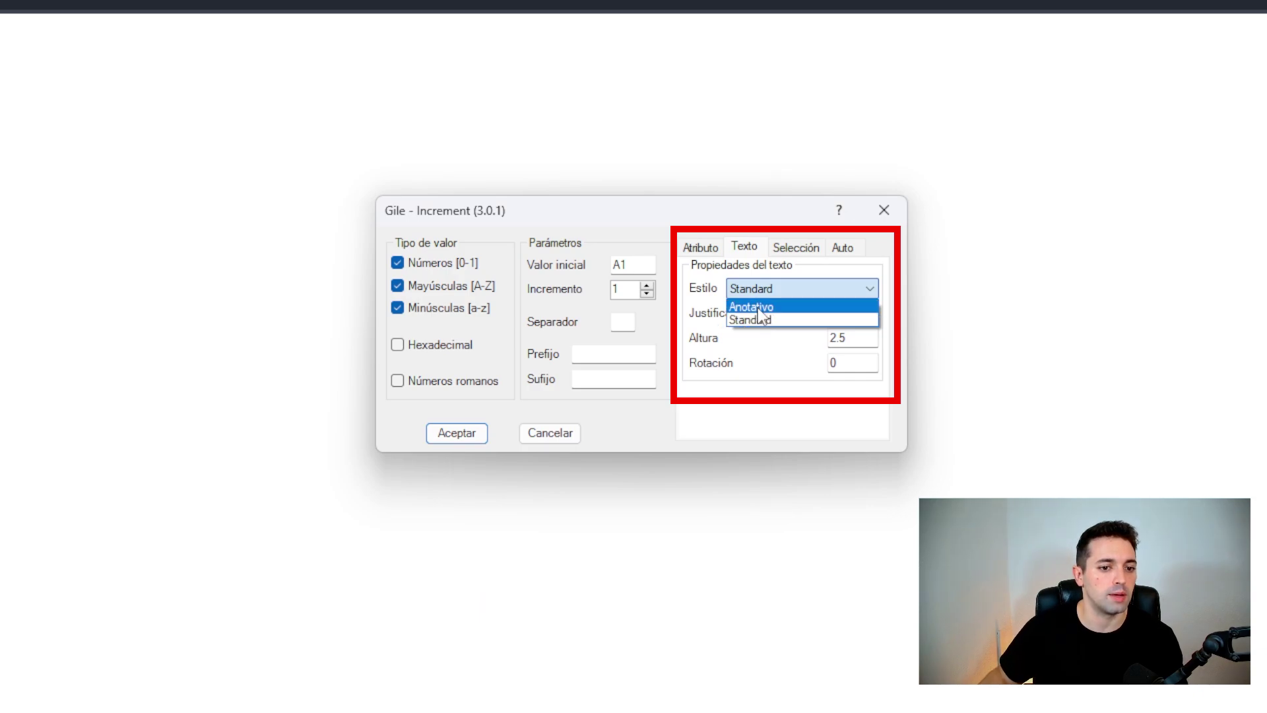
left_click(753, 318)
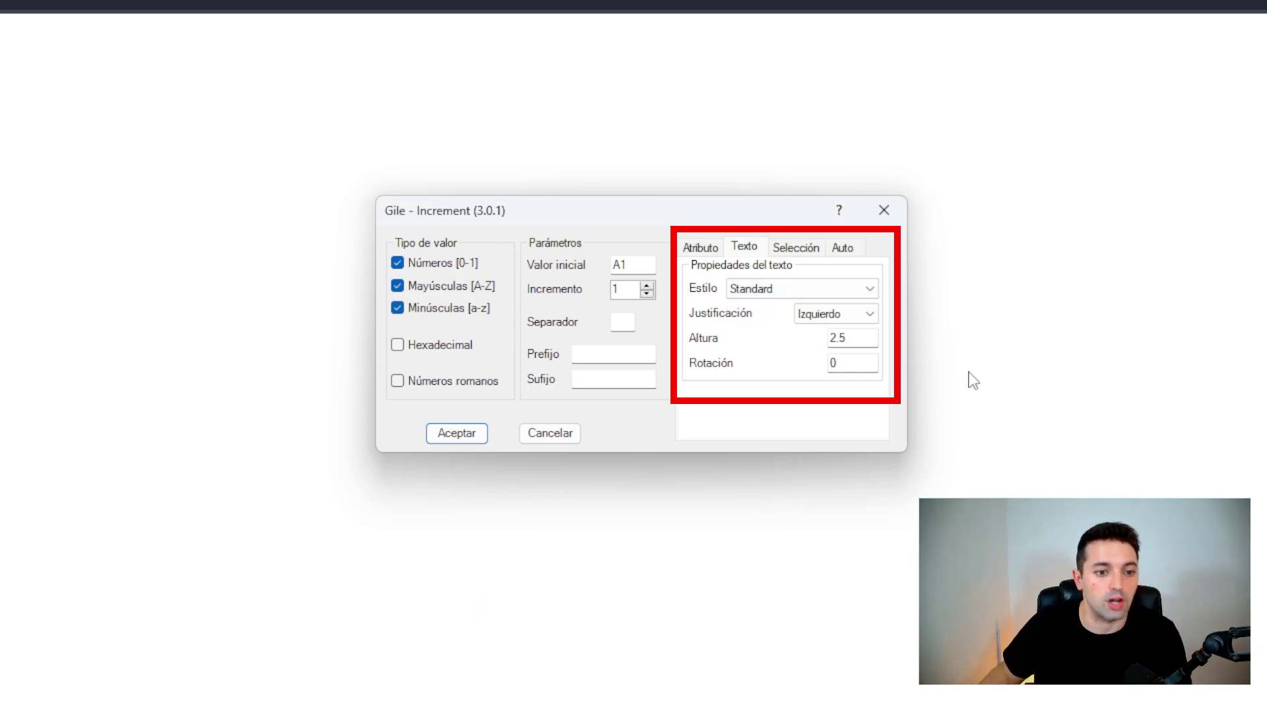
left_click(830, 314)
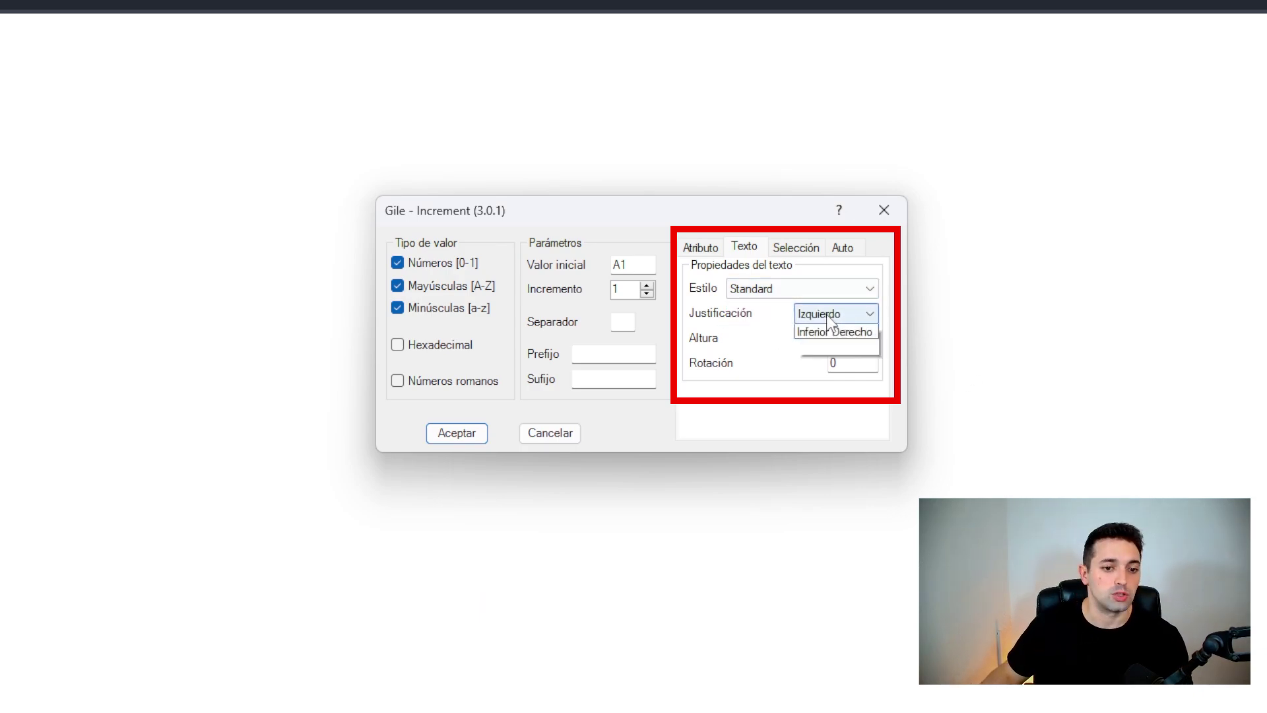
left_click(836, 332)
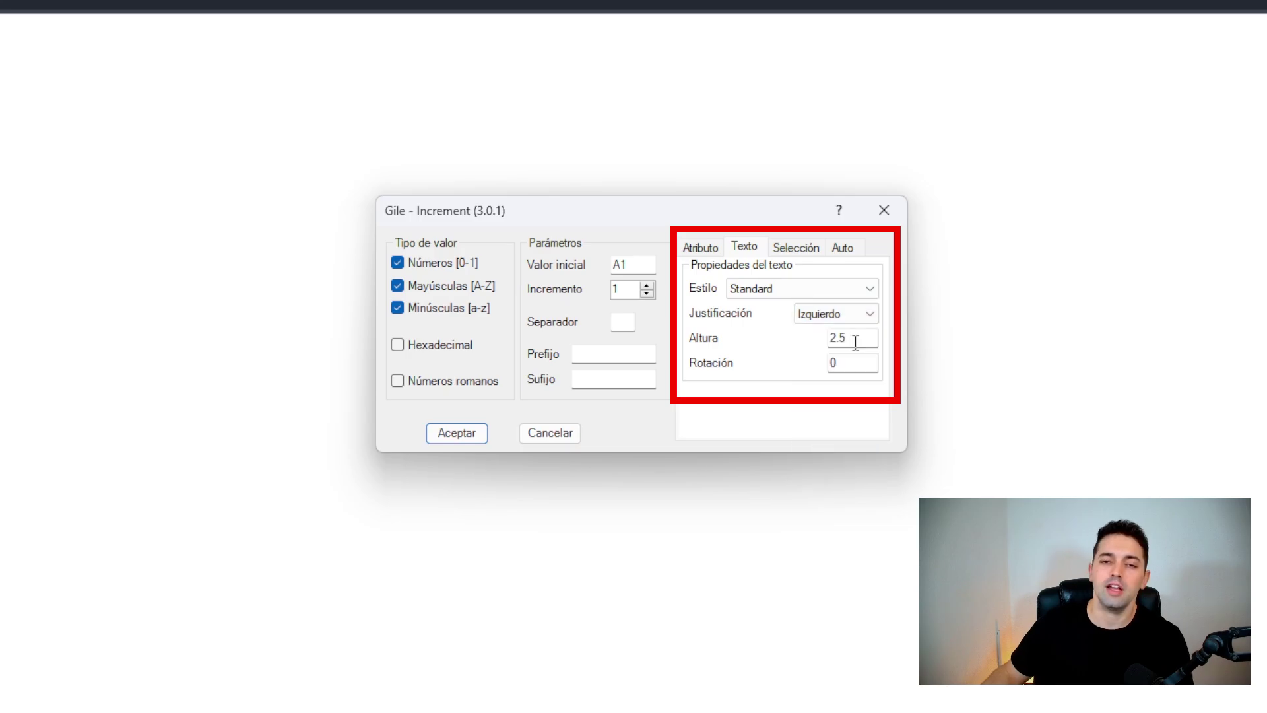
left_click(846, 363)
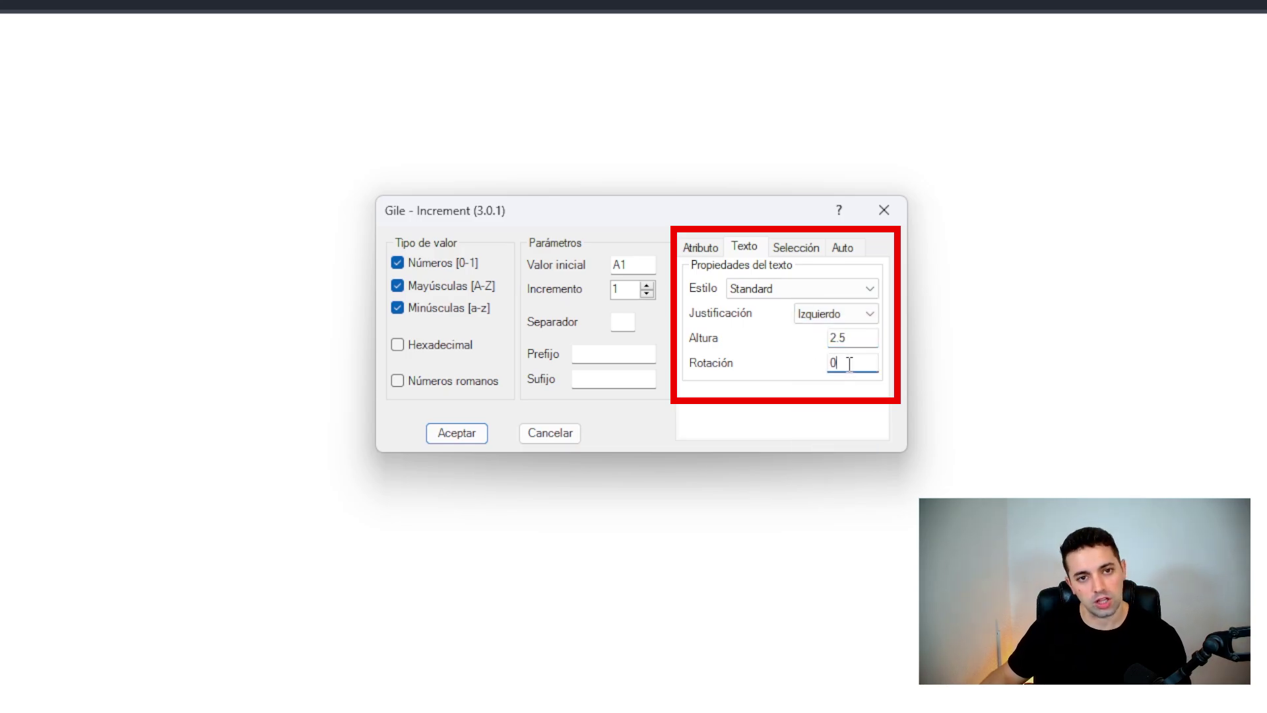
left_click(474, 436)
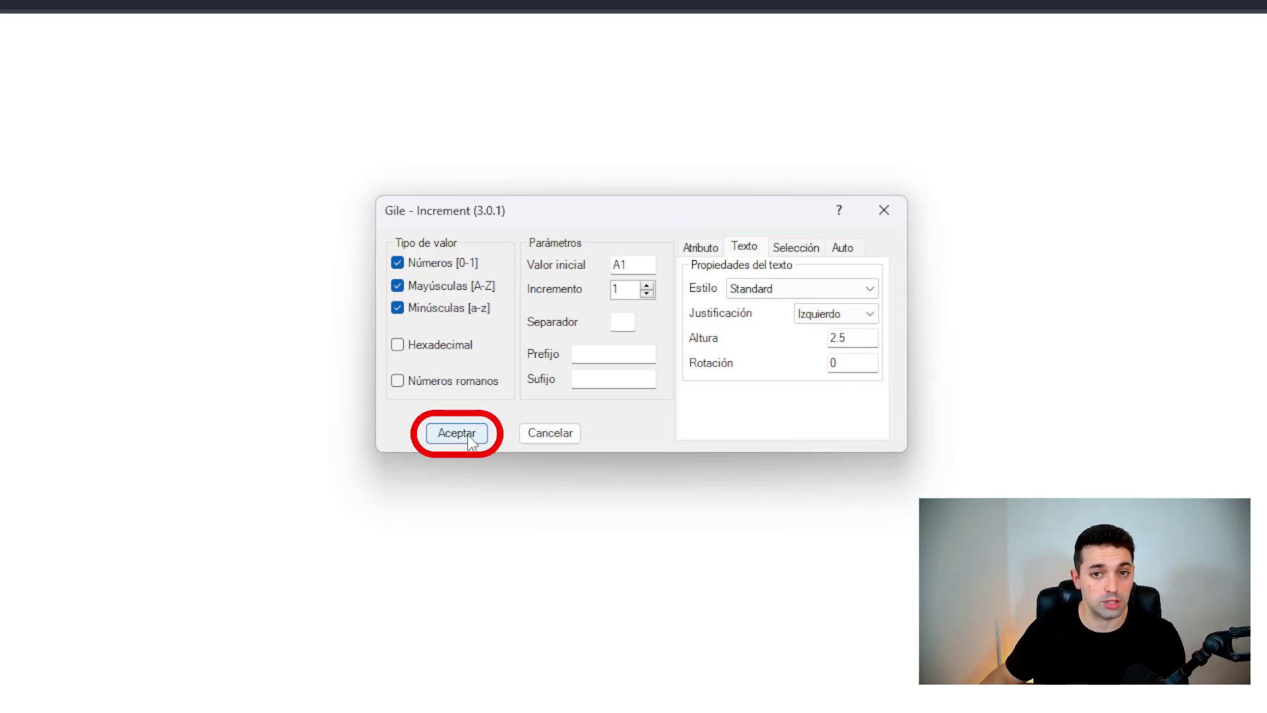
left_click(456, 432)
Place auto-numbered labels A1 through A8 at scattered points in the drawing
left_click(400, 327)
left_click(532, 265)
left_click(547, 406)
left_click(342, 473)
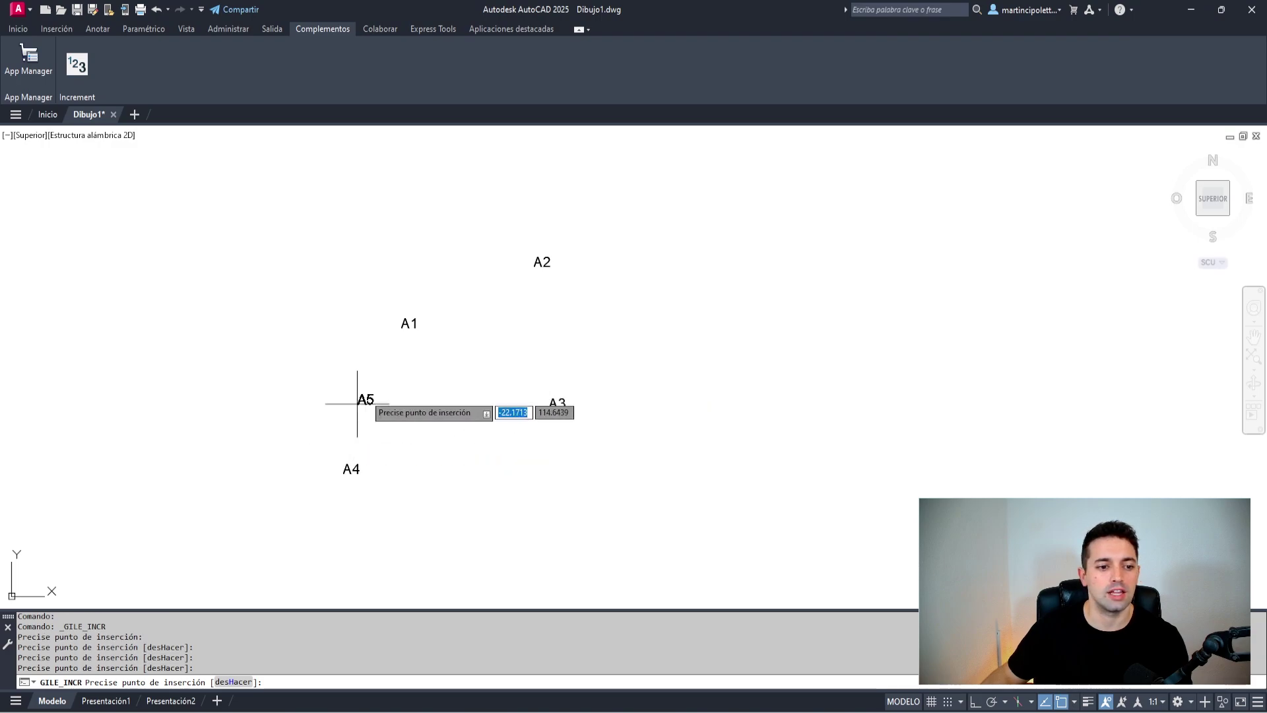
left_click(522, 326)
left_click(665, 348)
left_click(672, 480)
left_click(714, 410)
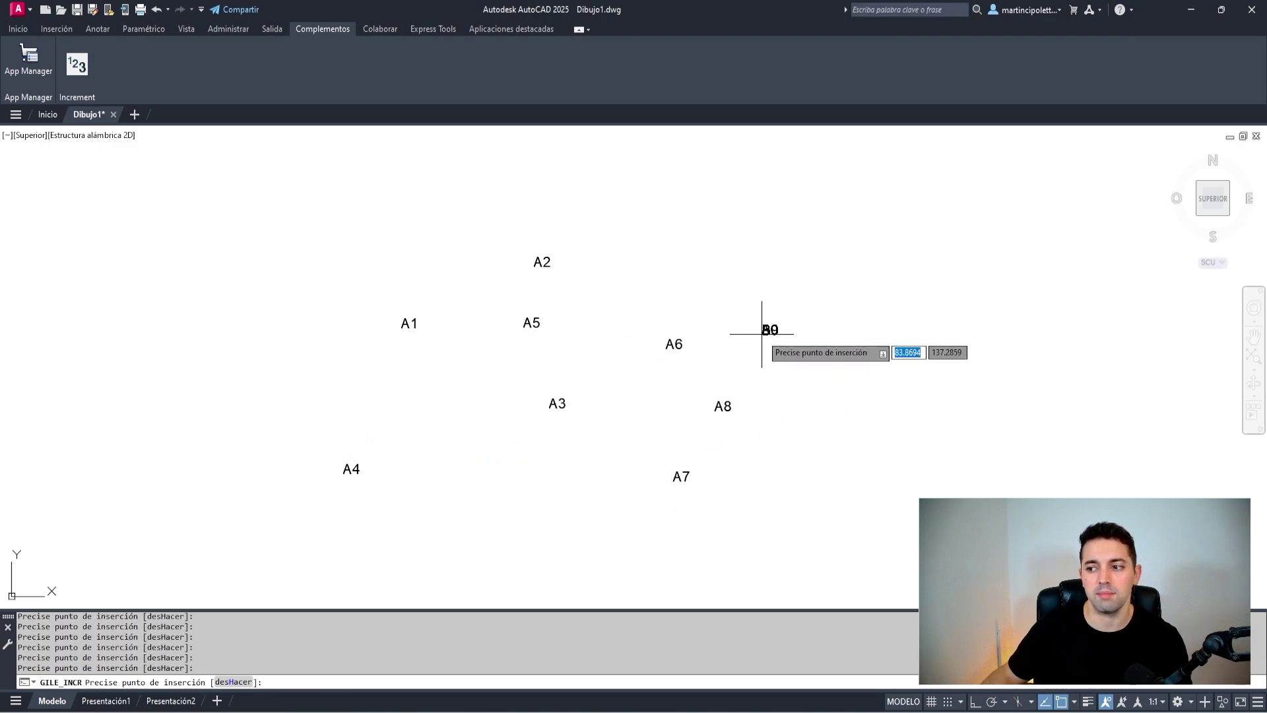
Keep placing labels from A9 through the B and C series up to D3
left_click(676, 257)
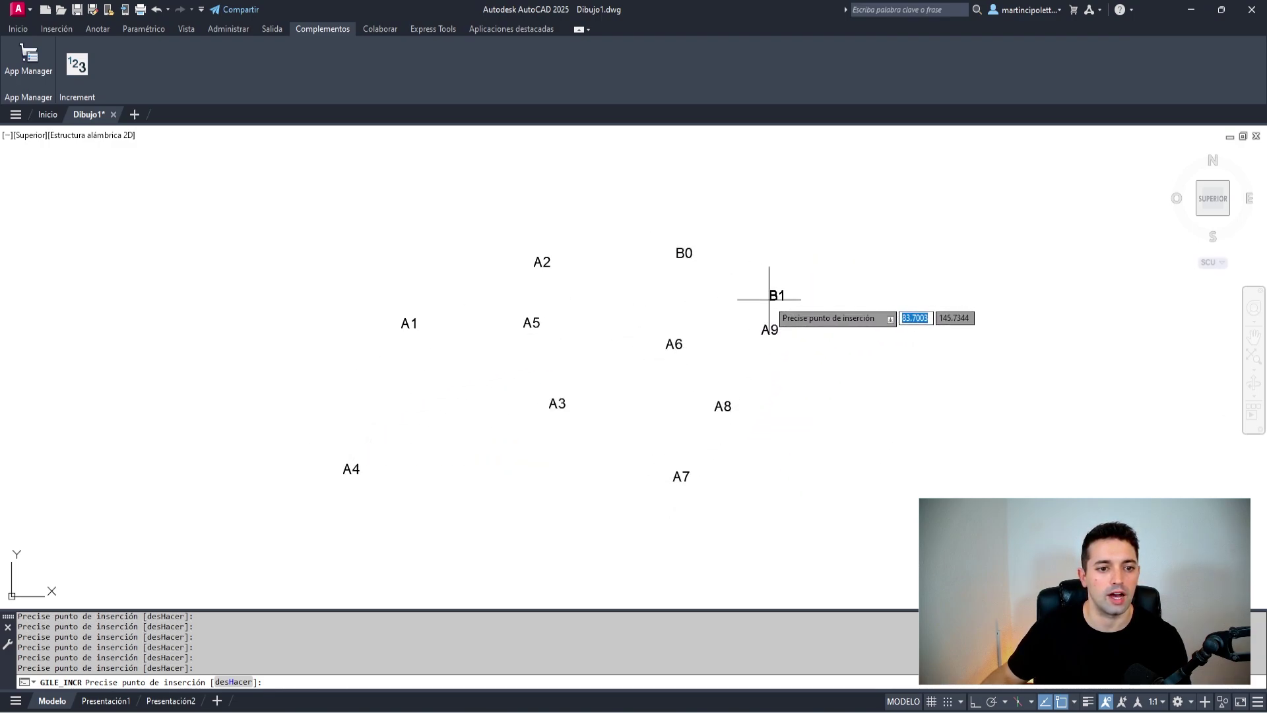
left_click(771, 261)
left_click(748, 221)
left_click(870, 239)
left_click(893, 394)
left_click(827, 501)
left_click(820, 385)
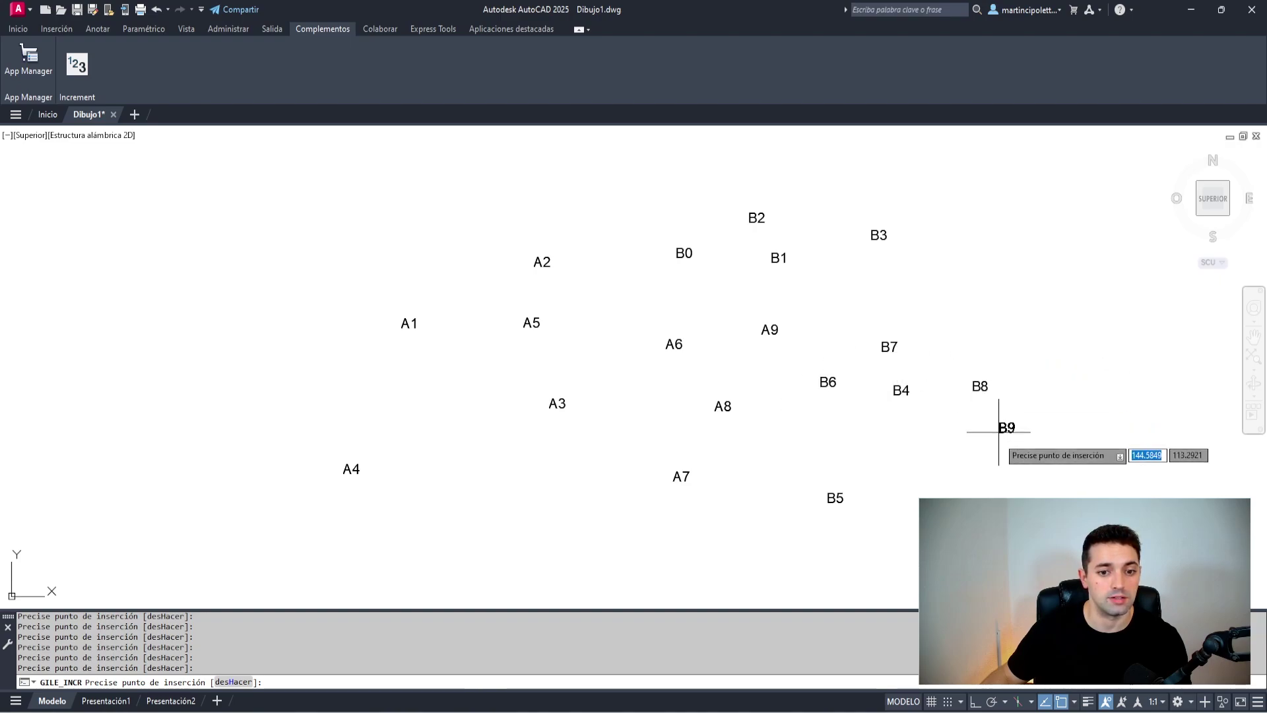
left_click(989, 481)
left_click(951, 490)
left_click(915, 337)
left_click(860, 256)
left_click(794, 325)
left_click(590, 358)
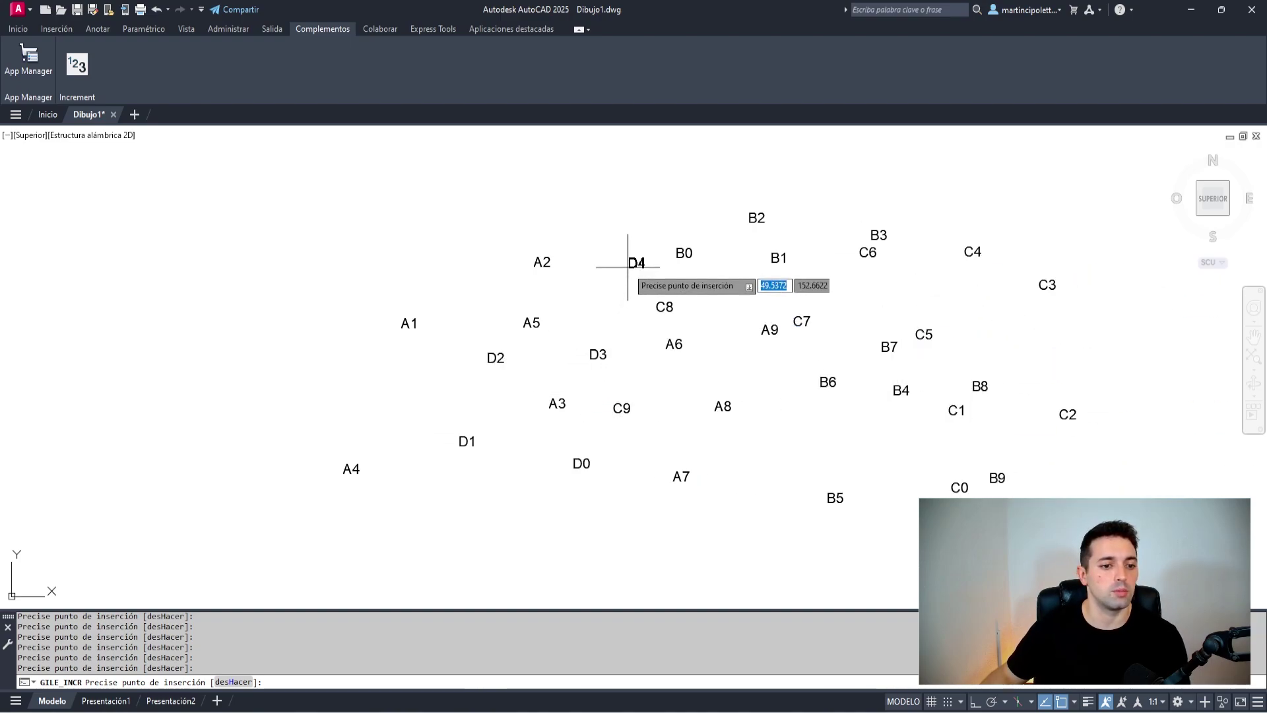
Place labels D4 through D8, then end the numbering with Esc
left_click(628, 264)
left_click(541, 225)
left_click(424, 288)
left_click(391, 392)
left_click(334, 227)
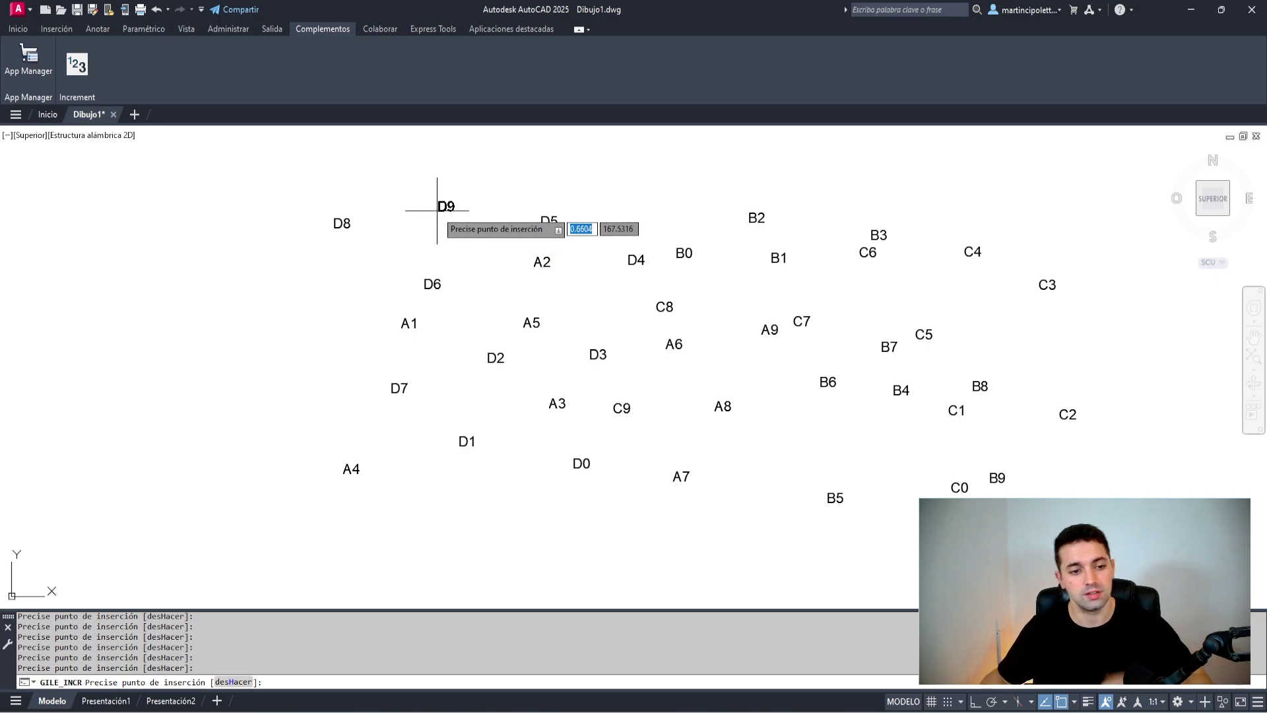
scroll(549, 310, "down", 2)
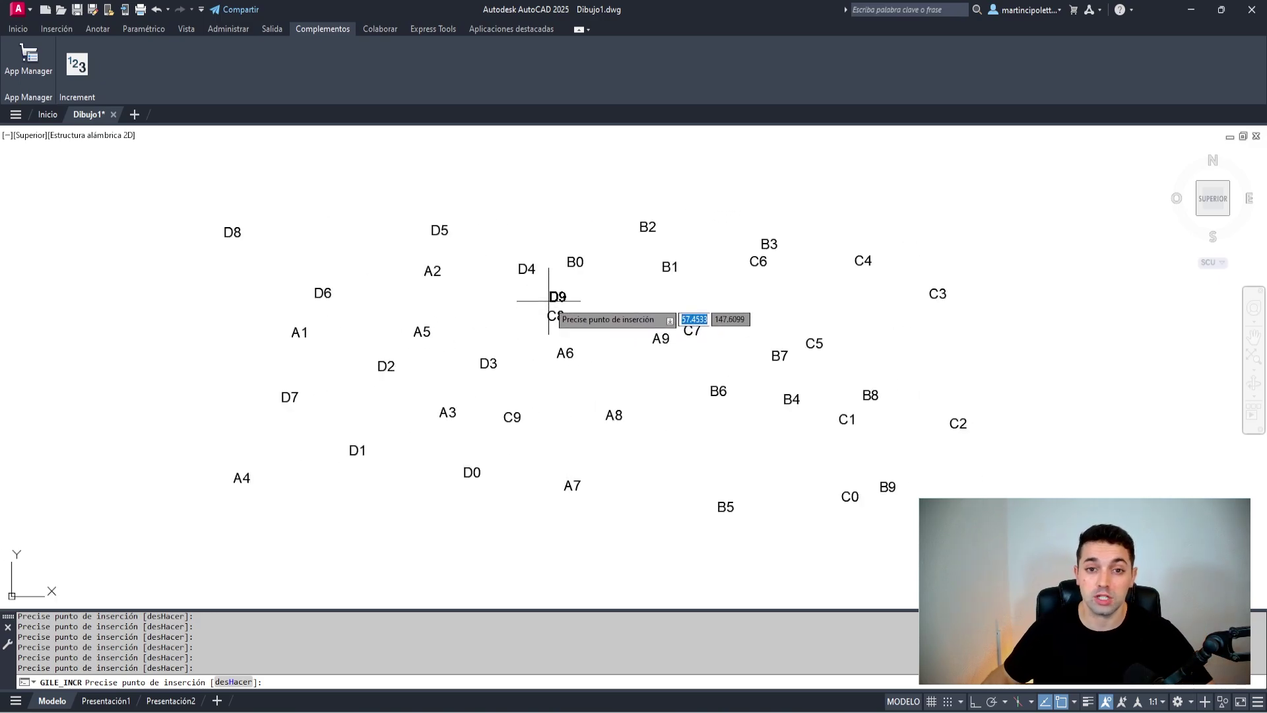
key("Escape")
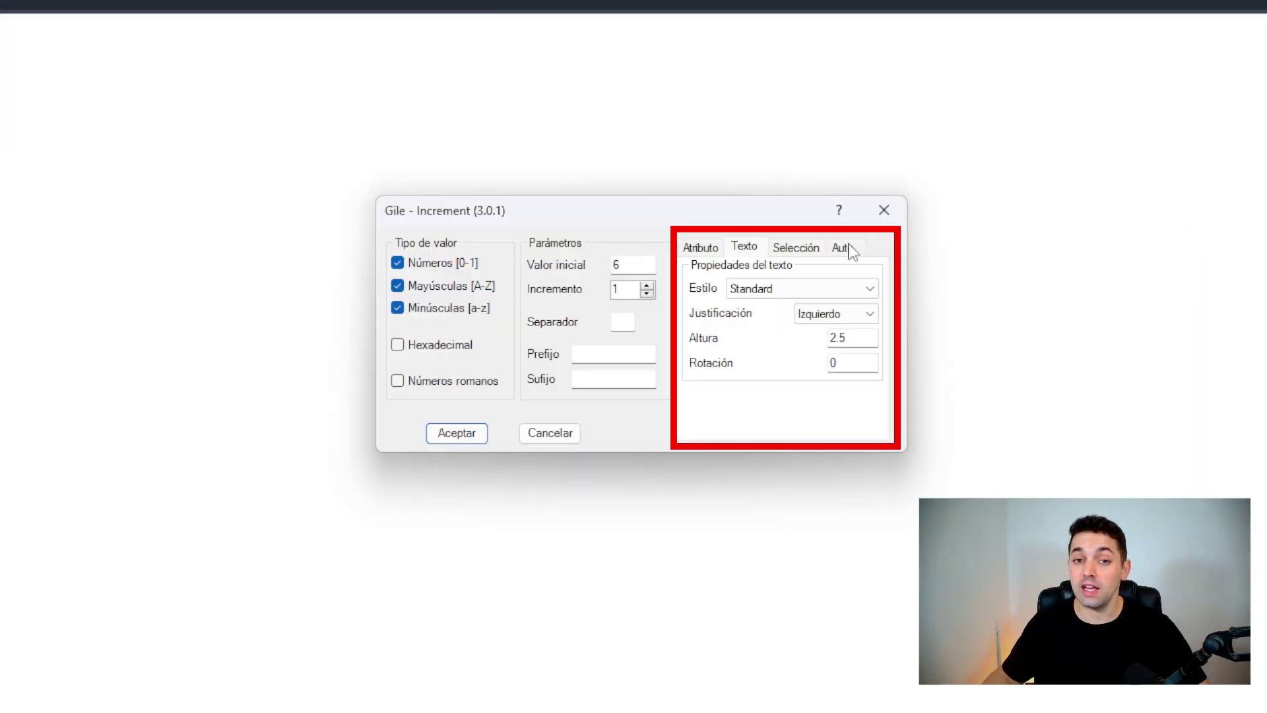
Show the Atributo options, keep identifier Número, and clear the starting value 6
left_click(700, 250)
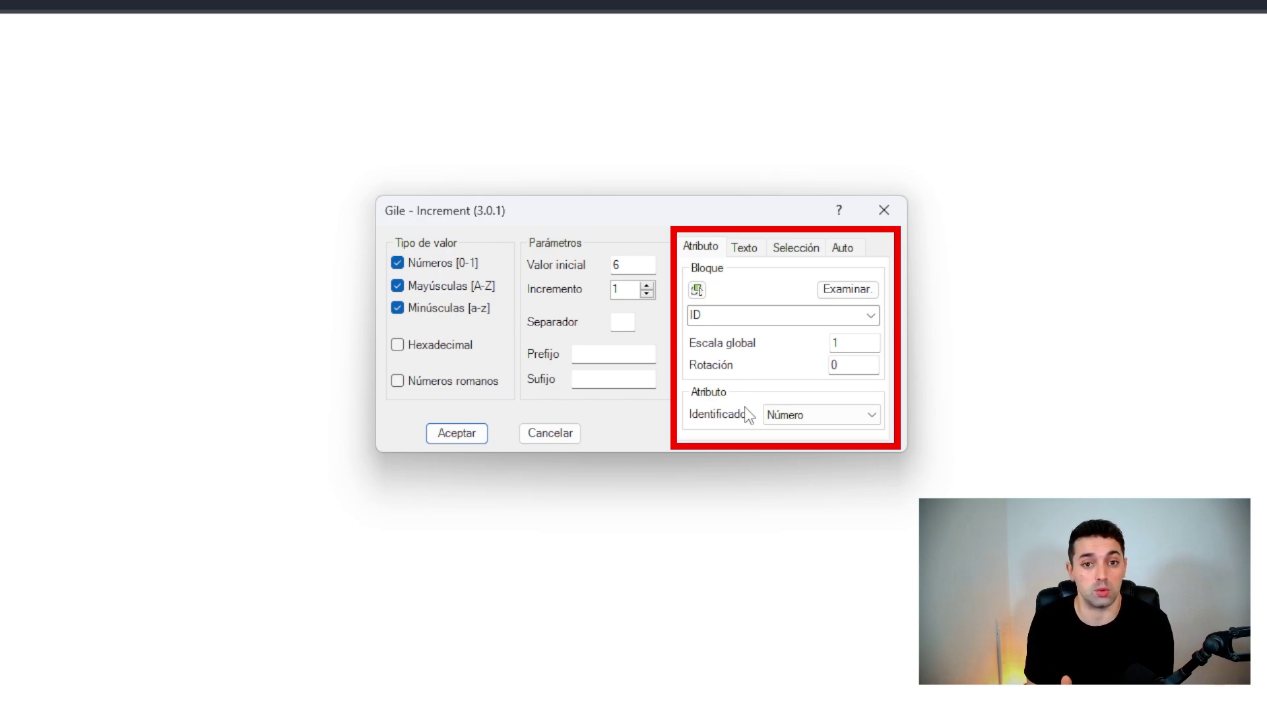
left_click(844, 416)
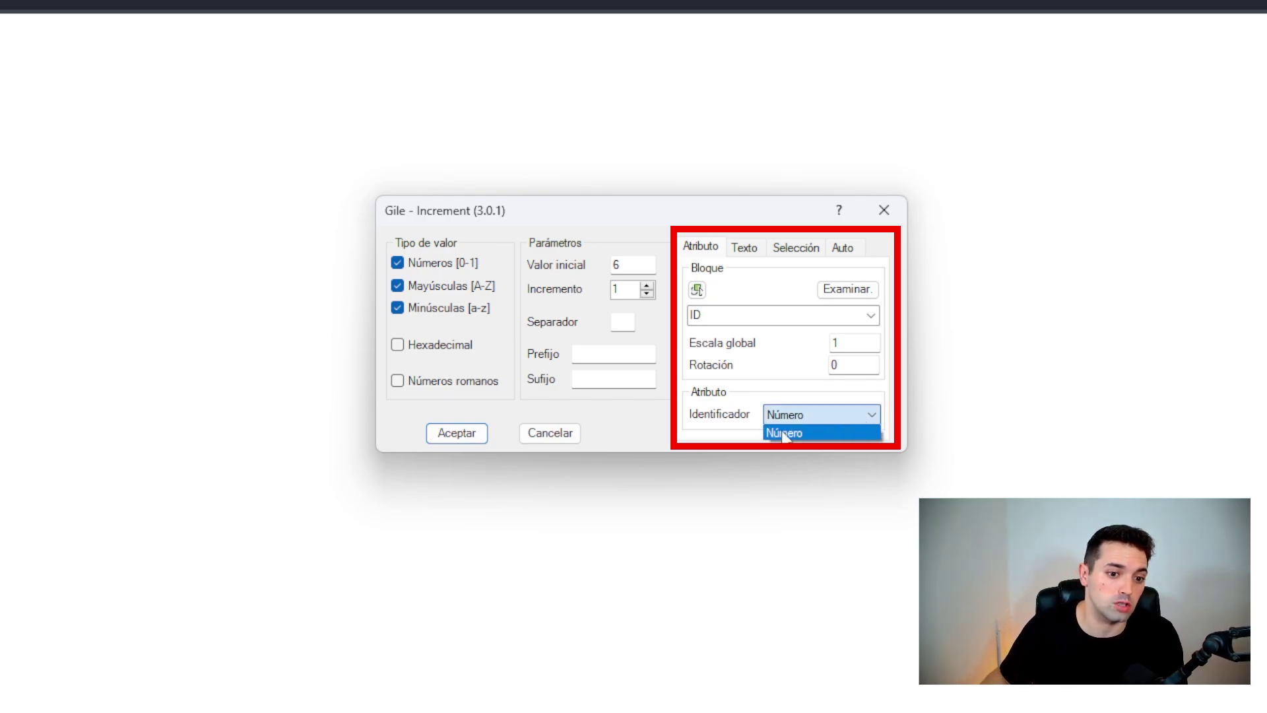
left_click(805, 432)
double_click(650, 264)
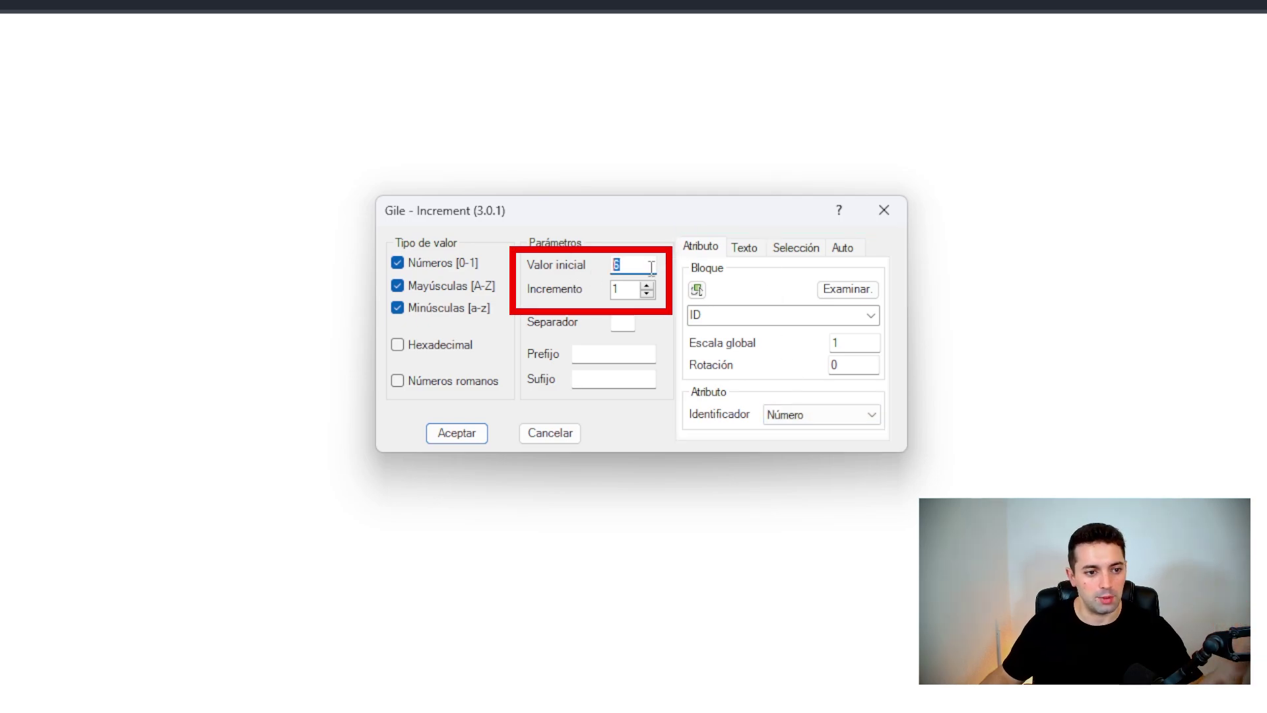
key("BackSpace")
left_click(631, 283)
type("2")
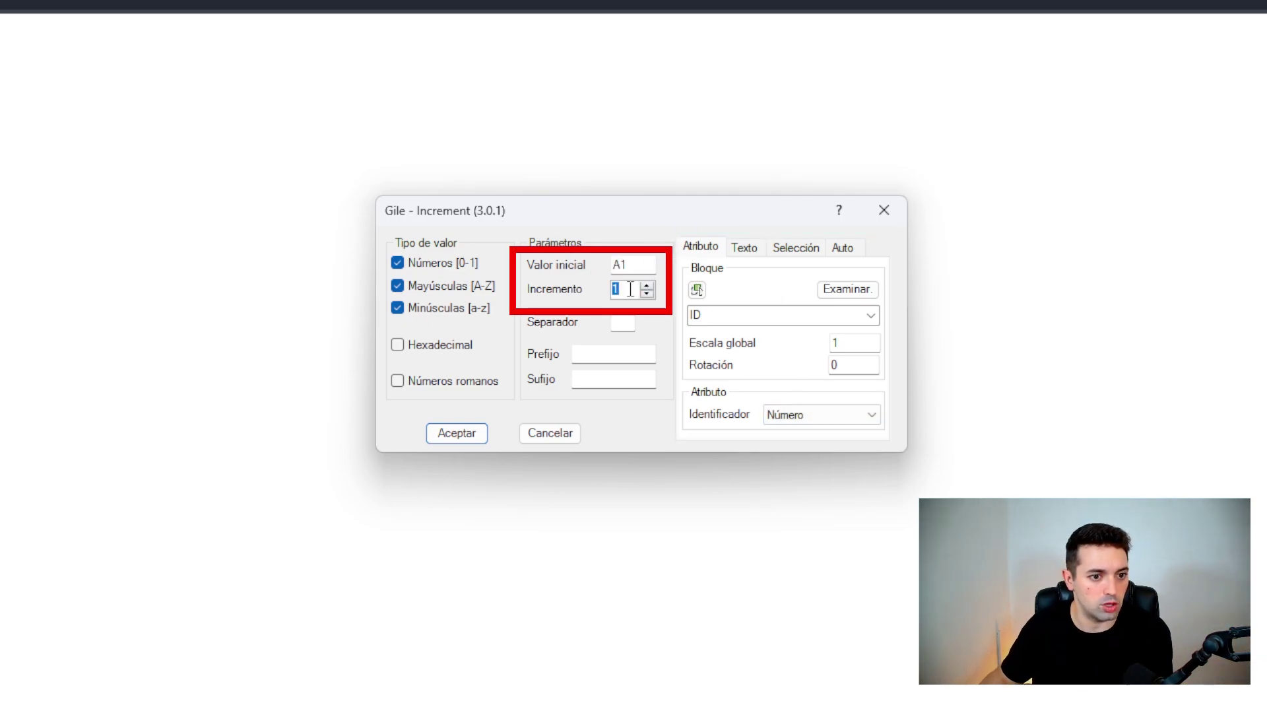
Accept the settings and place circle blocks A1 through B5, numbered by twos
left_click(469, 436)
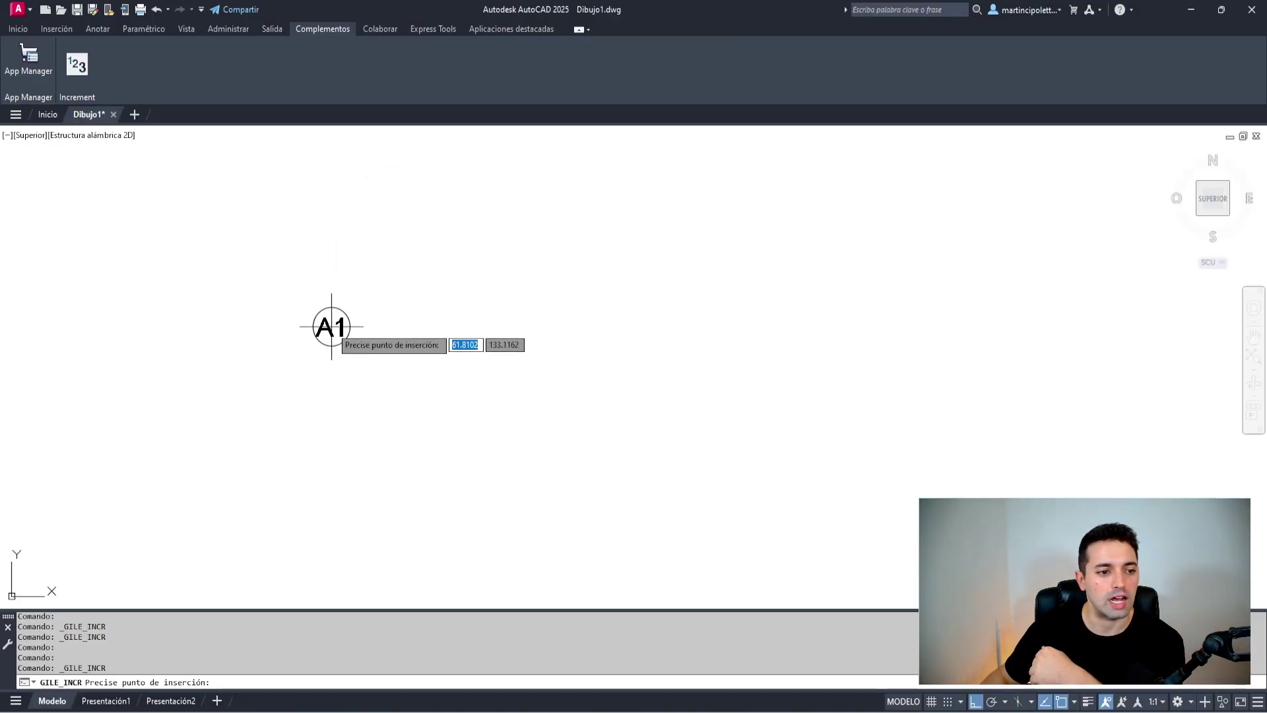
left_click(362, 309)
left_click(491, 283)
left_click(543, 425)
left_click(681, 317)
left_click(833, 254)
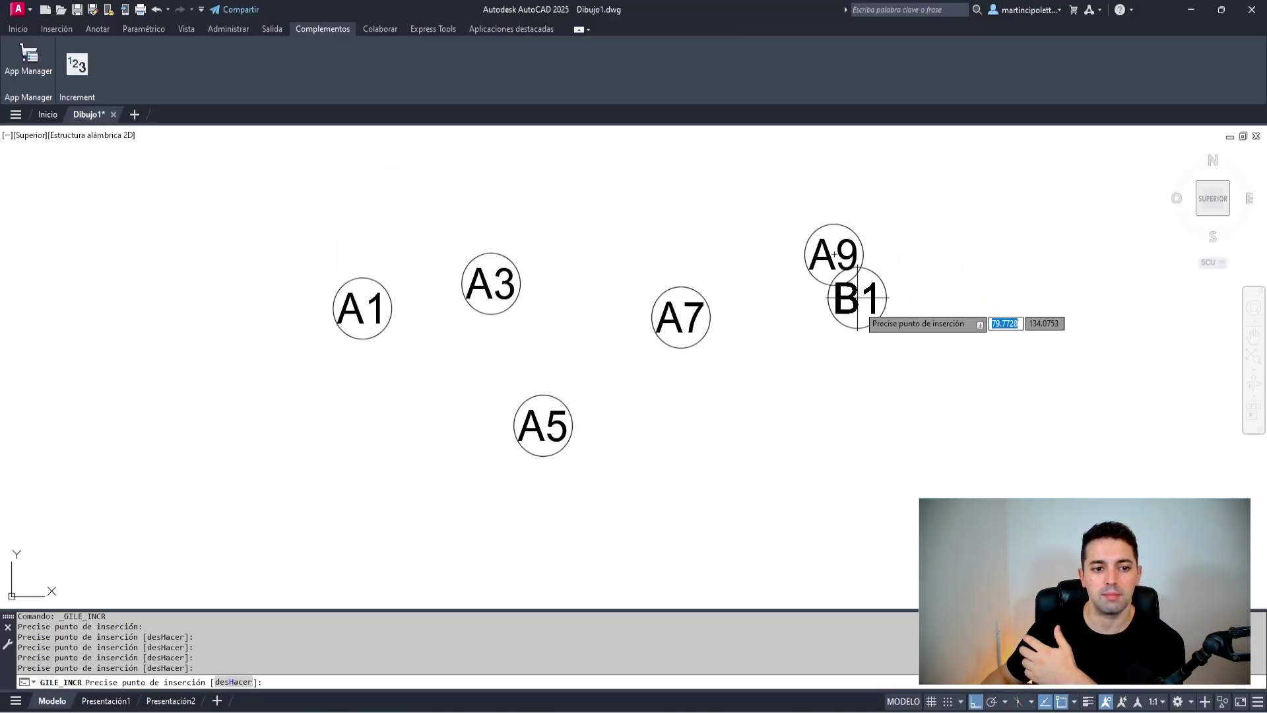
left_click(801, 467)
left_click(728, 214)
left_click(875, 360)
Place circle blocks B7 through C9, end placement, and select the A7 block
left_click(691, 467)
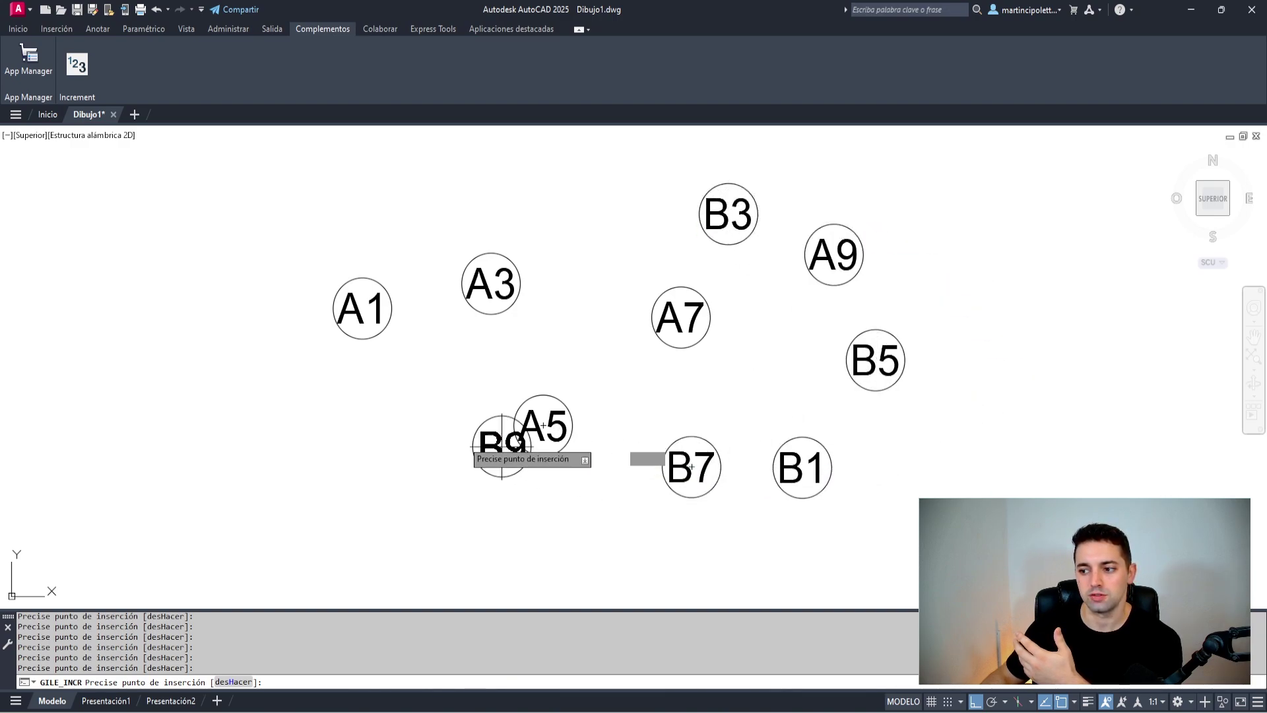
left_click(227, 469)
left_click(424, 400)
left_click(552, 267)
left_click(461, 164)
left_click(260, 226)
left_click(227, 382)
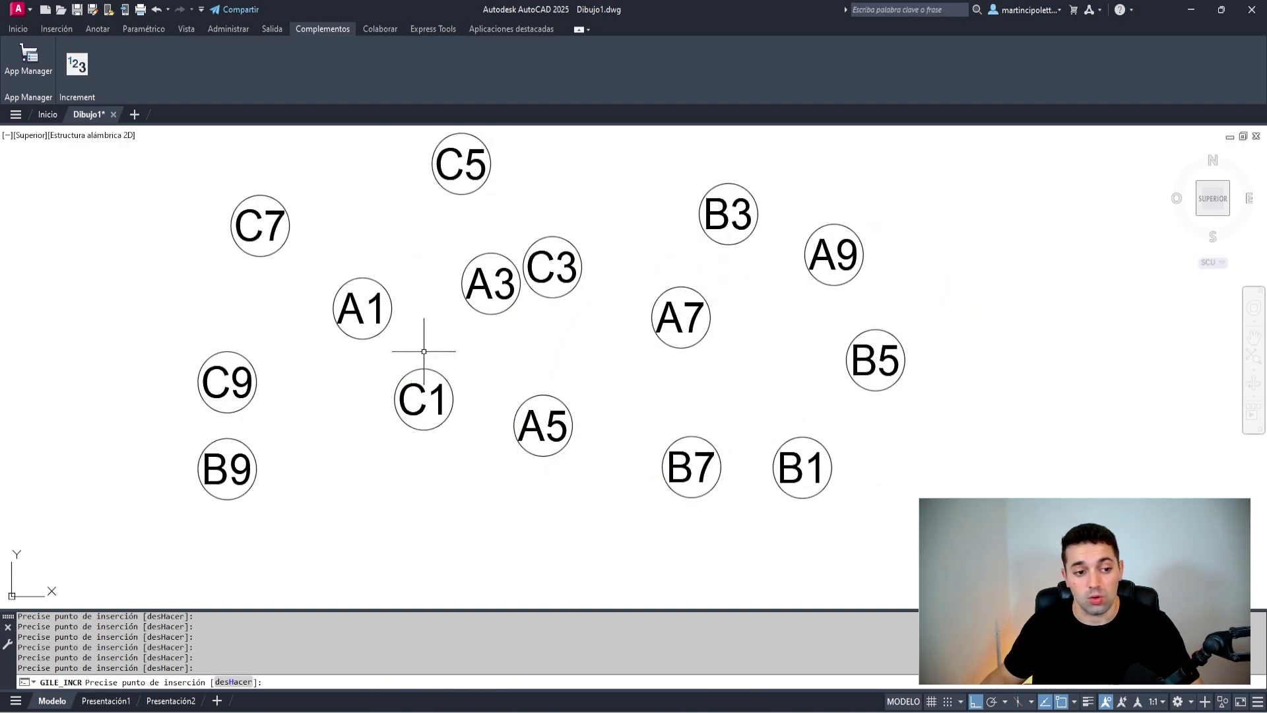
key("Escape")
left_click(671, 260)
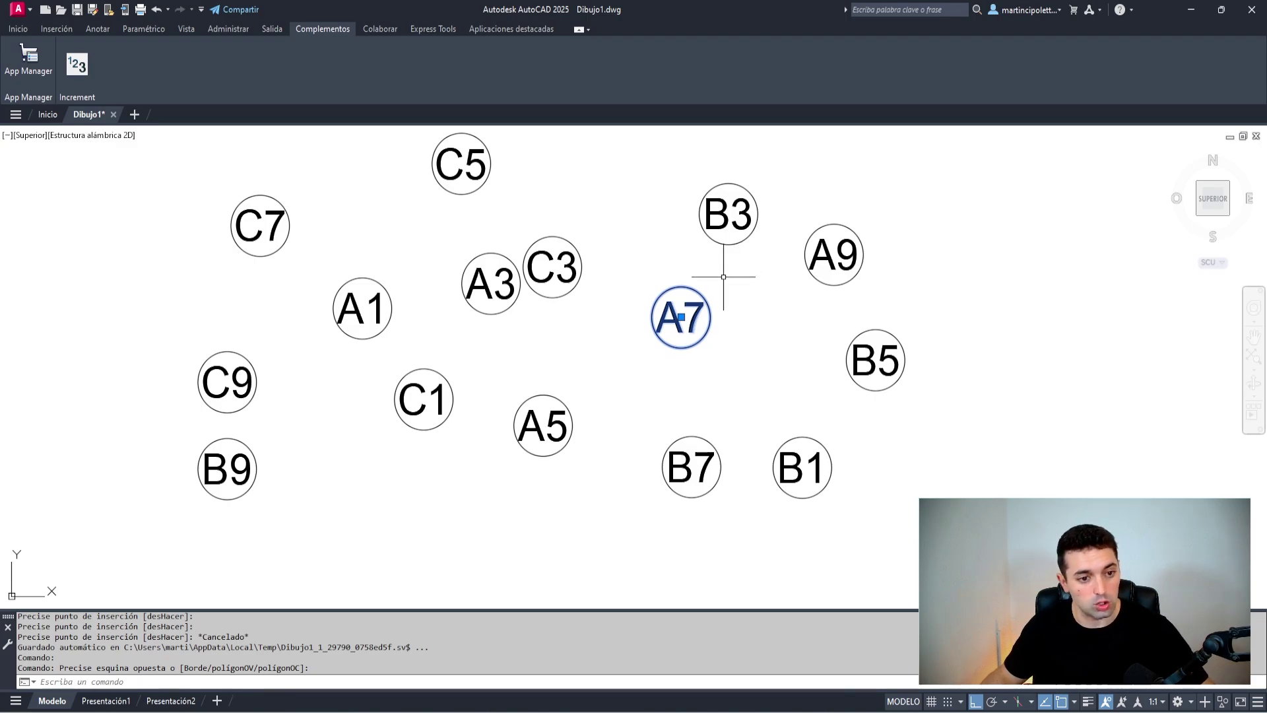
Change the A7 block's Número attribute to A8 in Properties, then close the palette
key("ctrl+1")
left_click(112, 515)
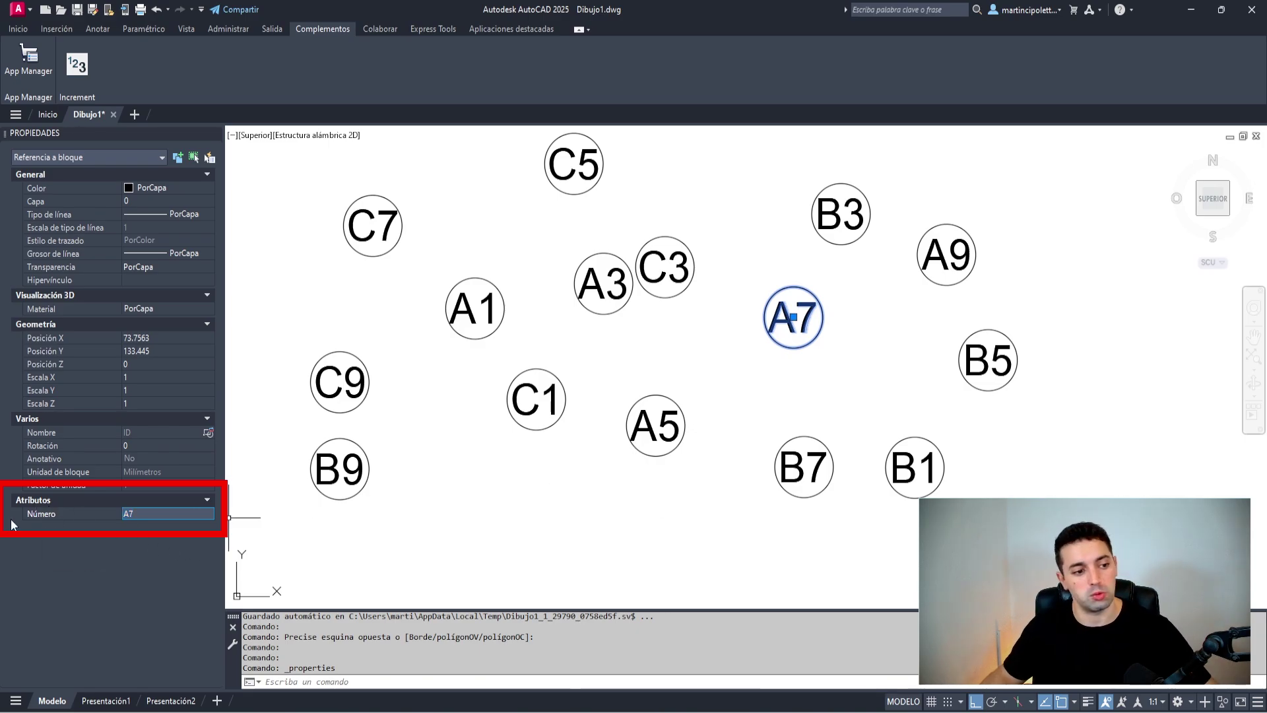
type("8")
key("Return")
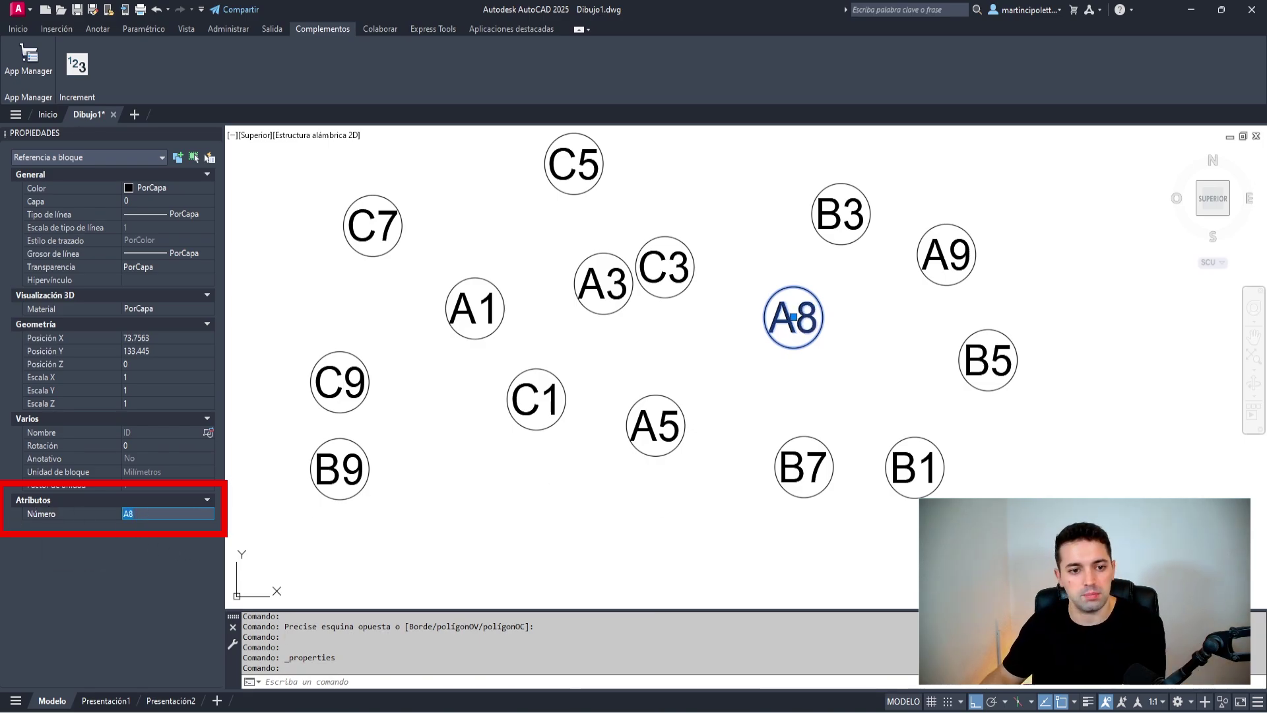
key("Escape")
key("ctrl+1")
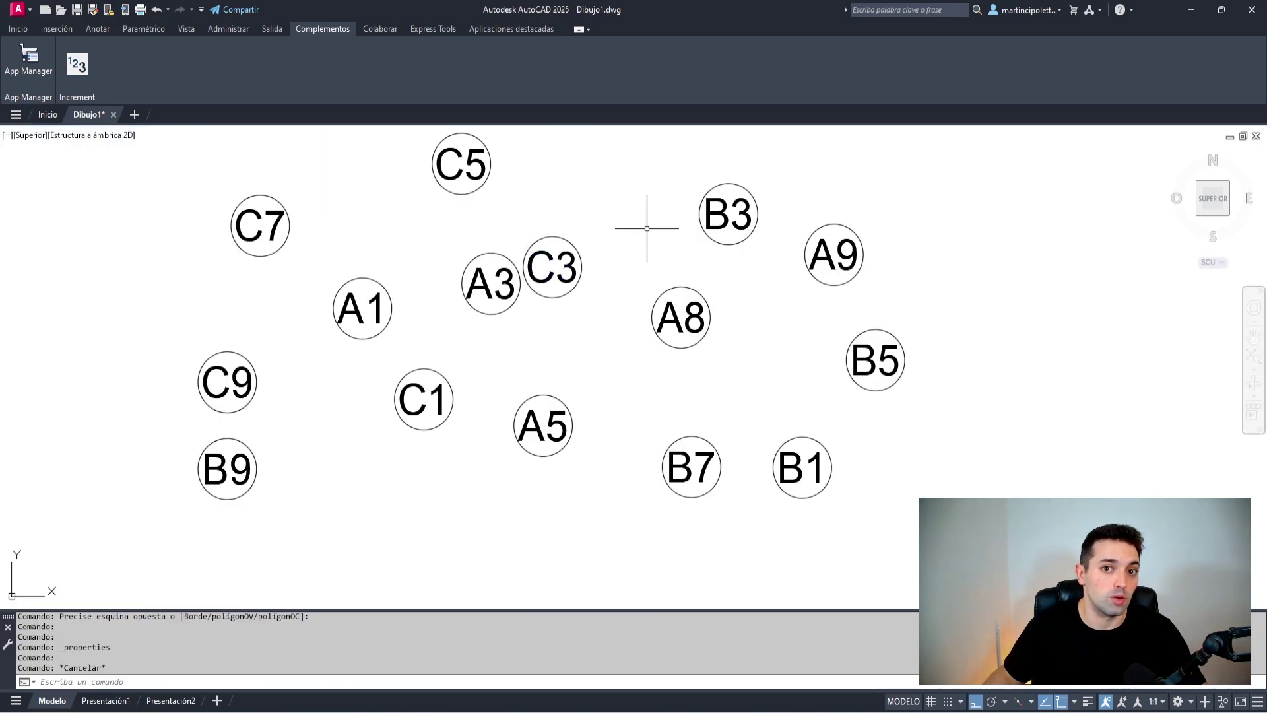
scroll(587, 304, "up", 2)
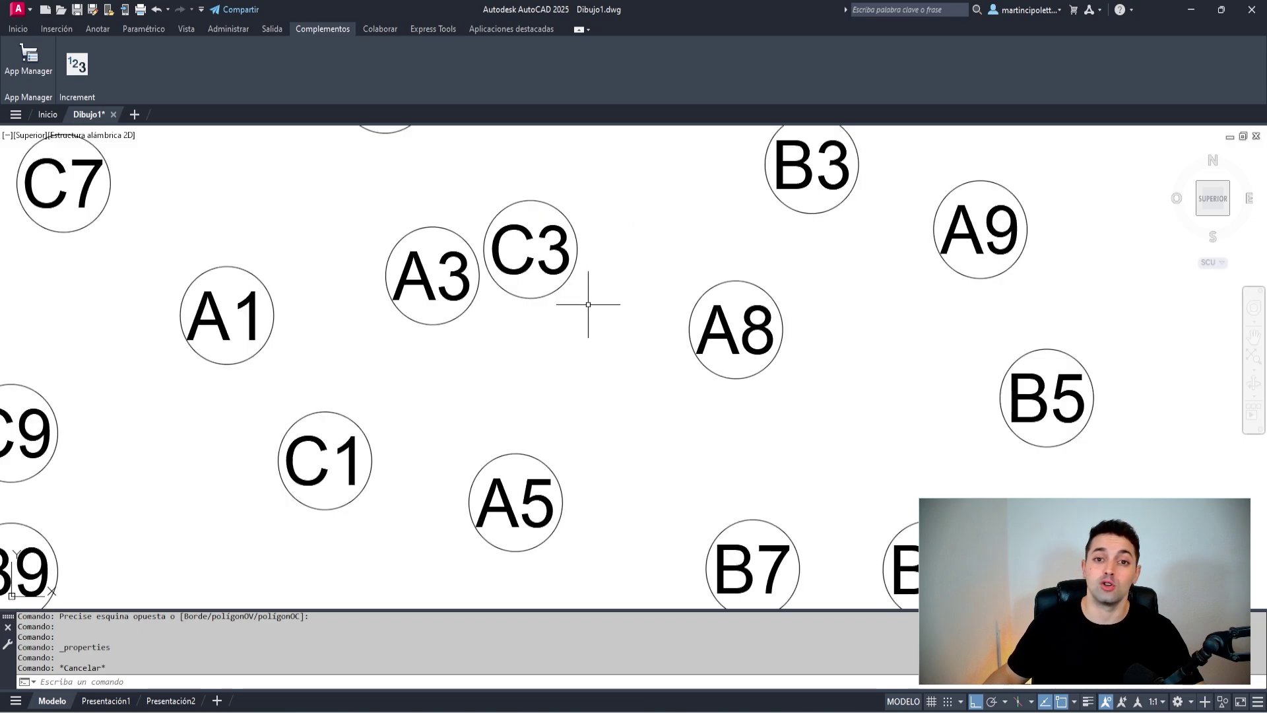
scroll(760, 271, "down", 6)
scroll(758, 334, "up", 4)
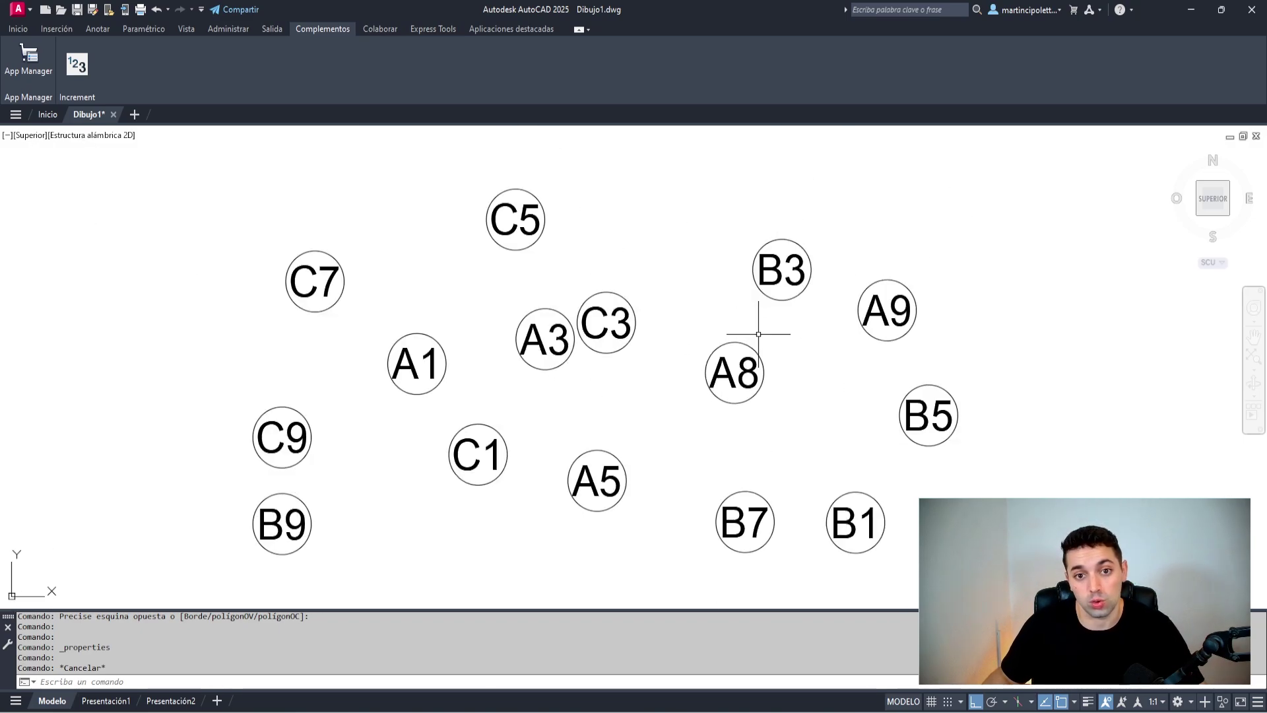
left_click(785, 277)
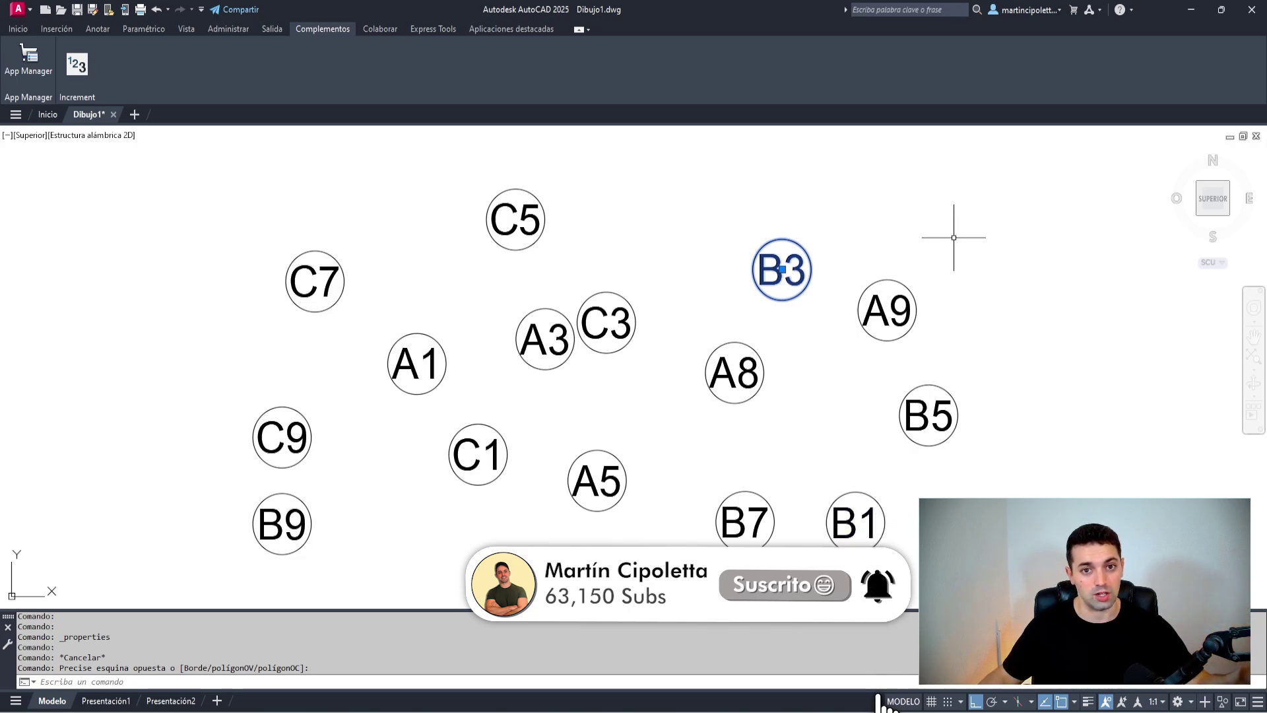
type("T")
Create a single-line text reading 1 with default height and rotation
key("Return")
left_click(509, 362)
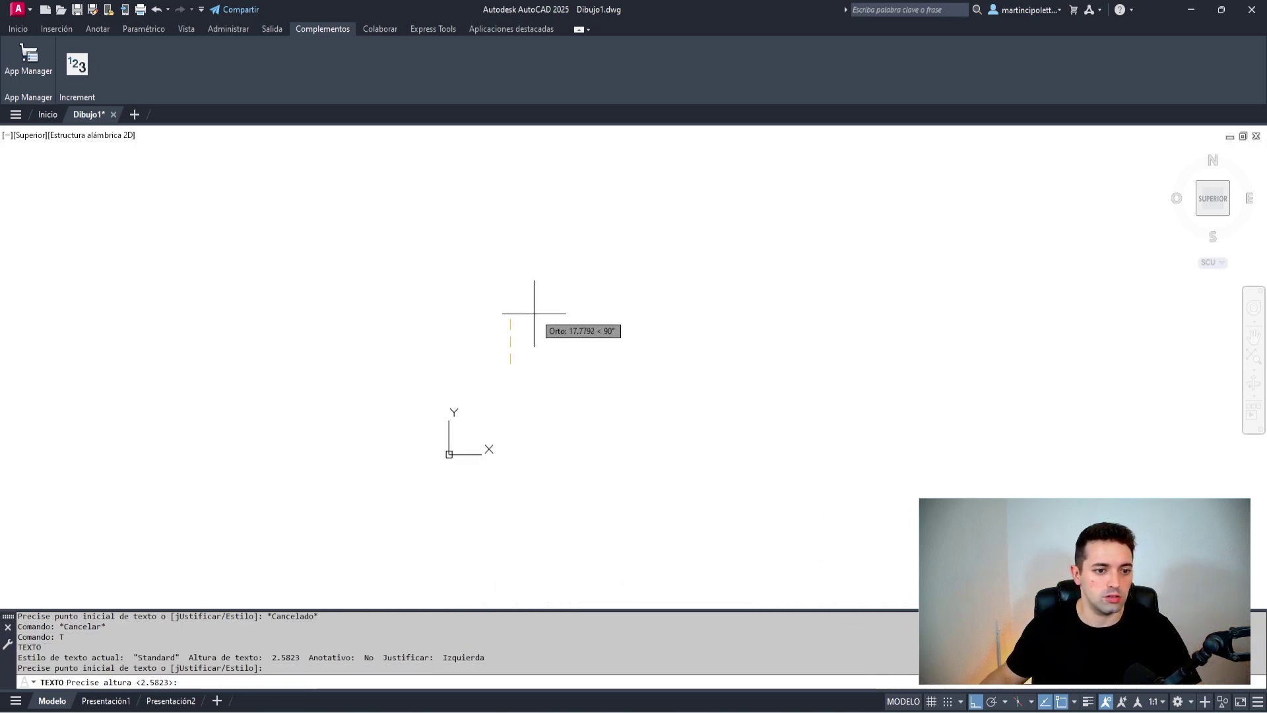
scroll(515, 351, "up", 3)
left_click(514, 351)
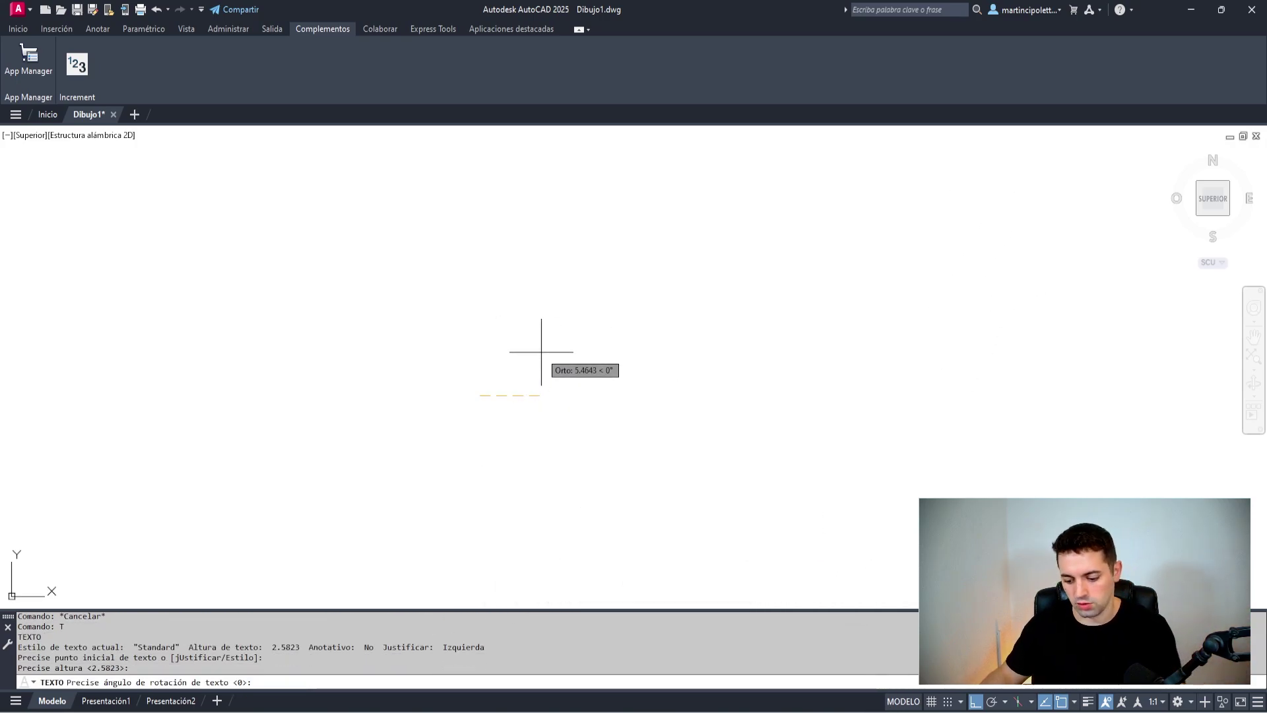
key("Return")
type("1")
key("Escape")
scroll(538, 348, "down", 3)
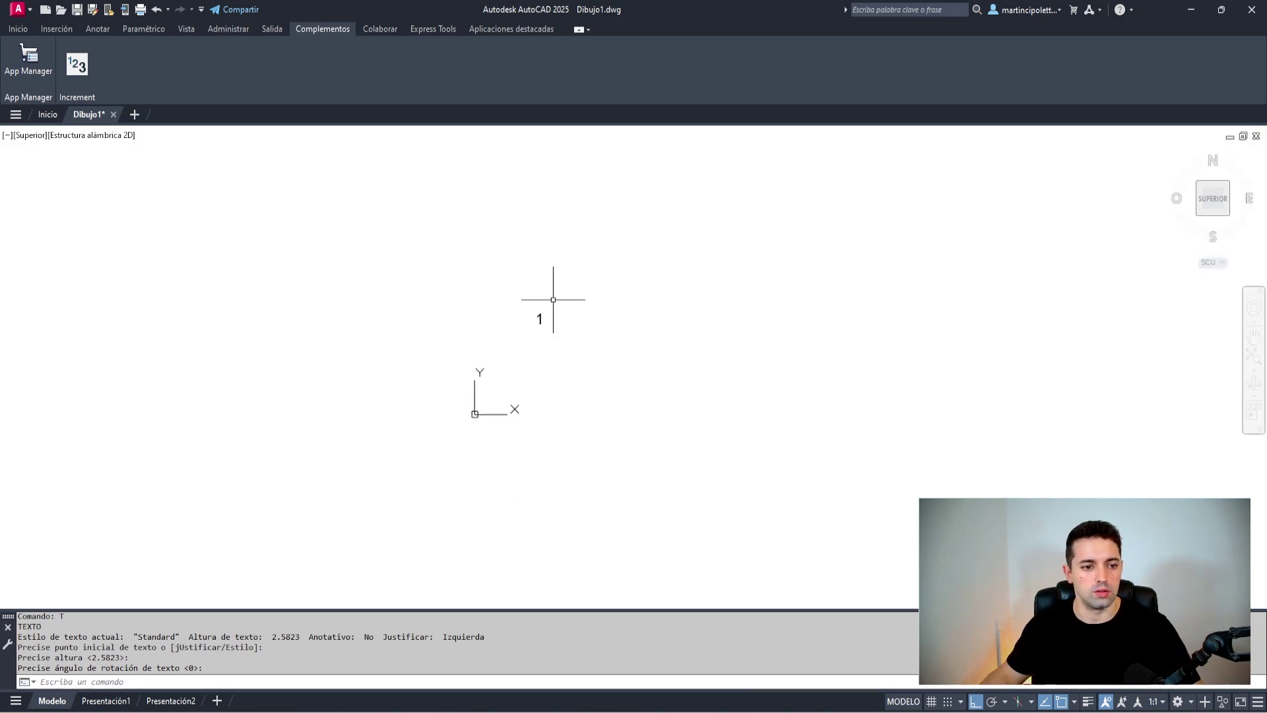
Copy the 1 text with CP into an evenly spaced row of fifteen copies
left_click(554, 297)
left_click(526, 333)
type("cp")
key("Return")
left_click(543, 327)
type("m")
key("Return")
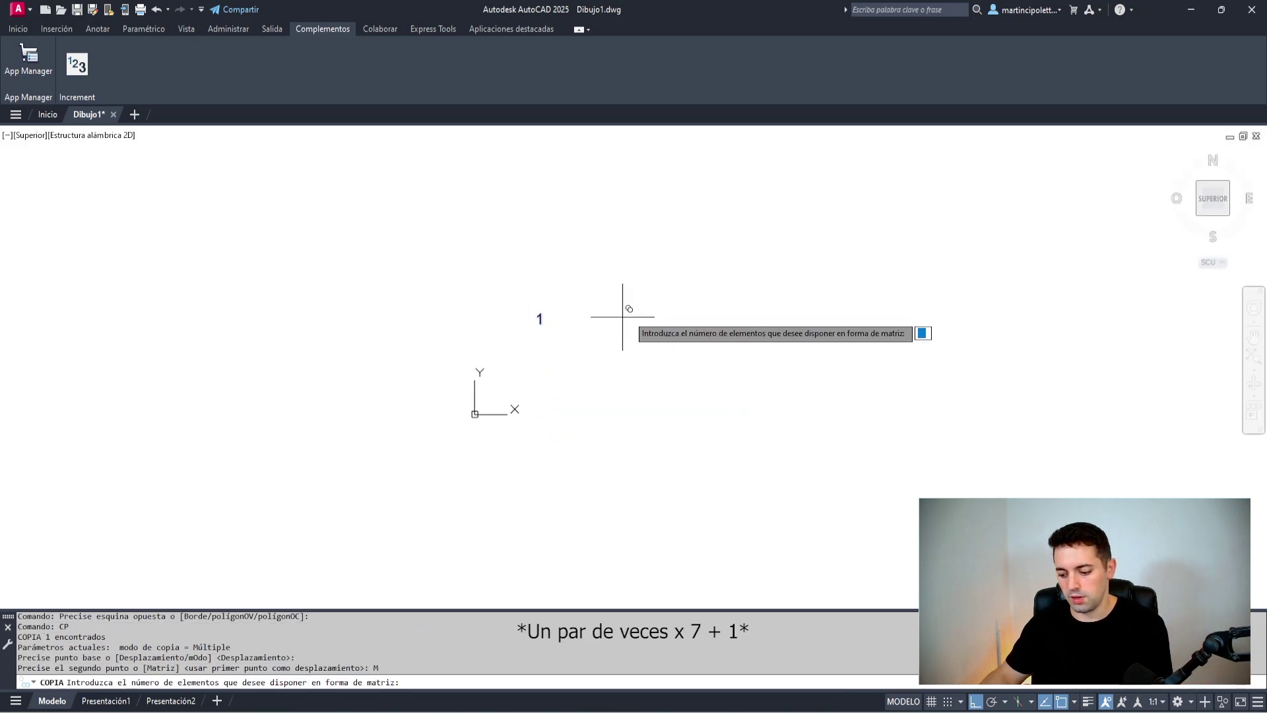
type("15")
key("Return")
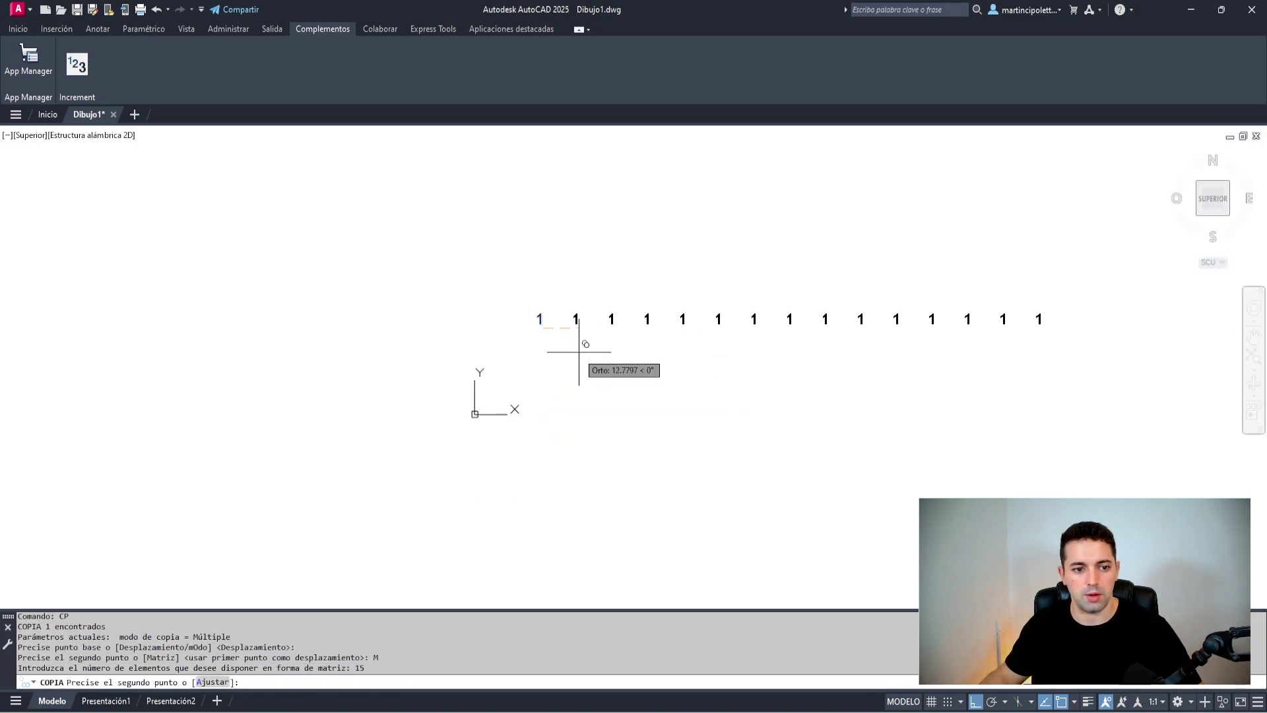
left_click(575, 338)
key("Escape")
Pan to centre the row of labels, select them, then clear the selection
mouse_move(763, 284)
middle_mouse_down()
mouse_move(599, 298)
mouse_move(615, 304)
middle_mouse_up()
left_click(406, 303)
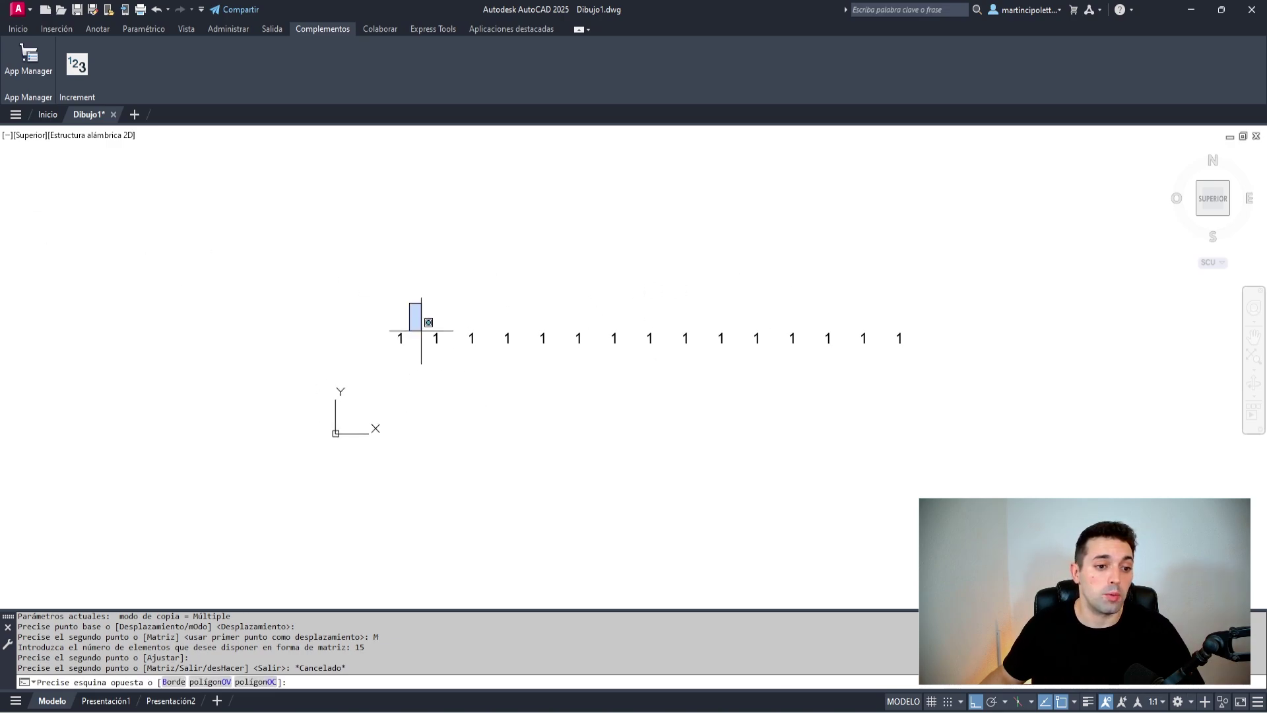
left_click(1083, 362)
left_click(937, 297)
key("Escape")
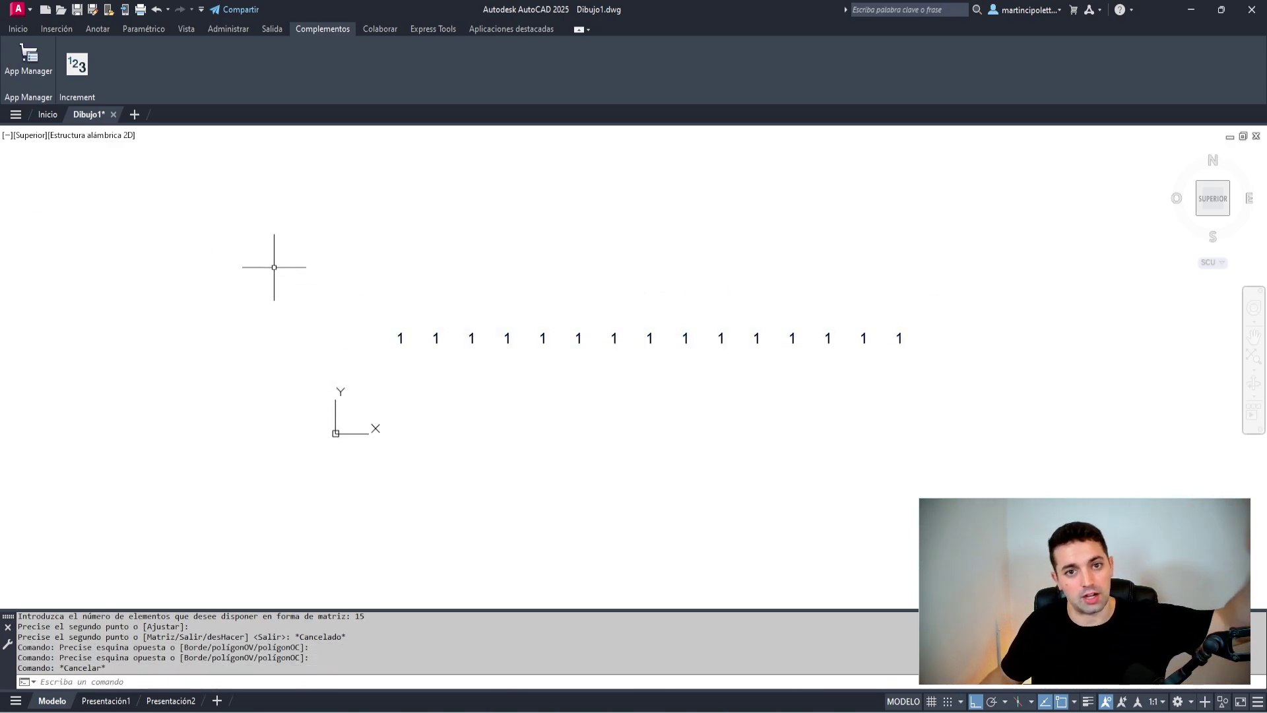
Set Increment to replace existing texts (Texto, Sustituir) from A1 in steps of 3, and renumber the first label
left_click(77, 66)
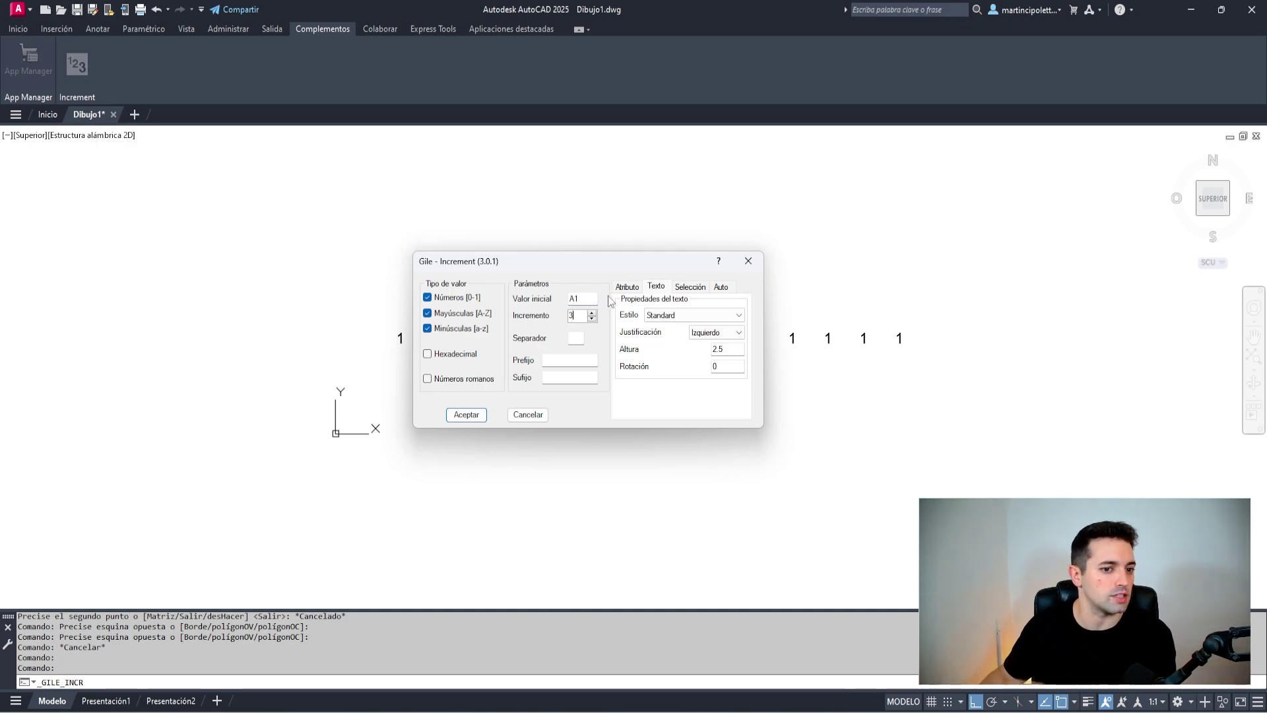
left_click(688, 287)
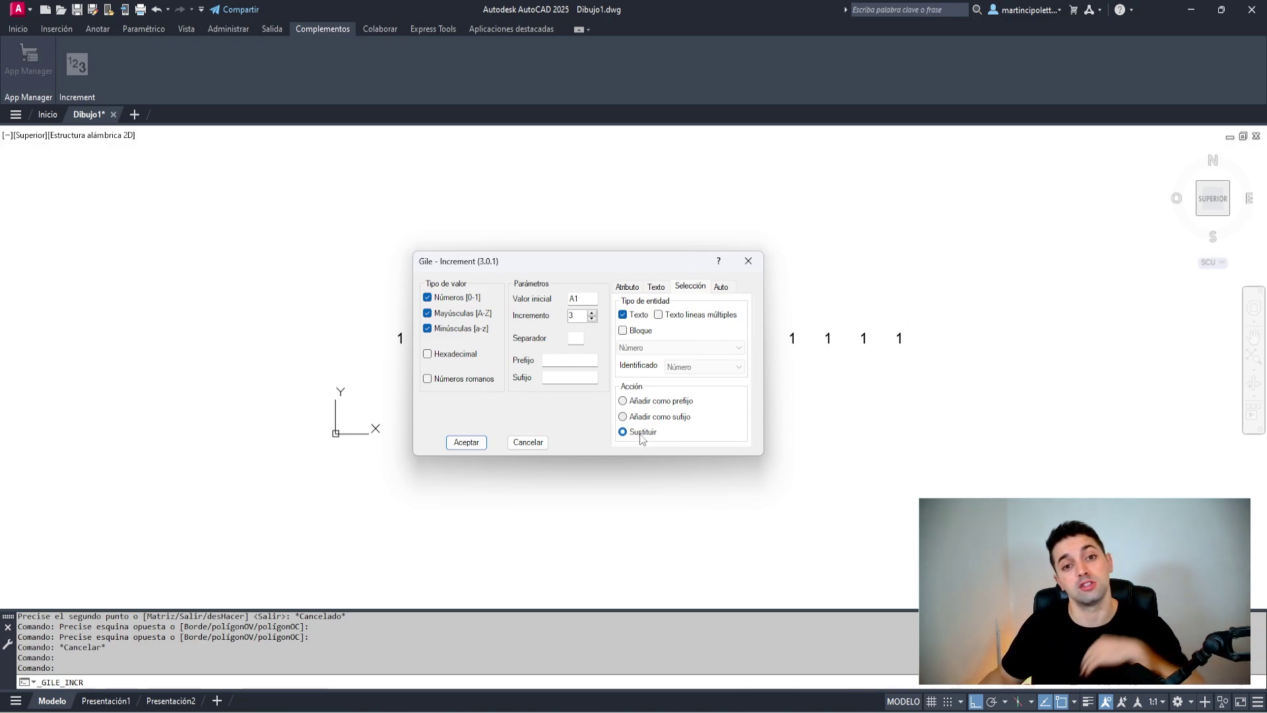
left_click(458, 443)
left_click(400, 338)
Renumber the remaining labels in steps of 3, from A4 through E3, and re-run Increment
left_click(440, 337)
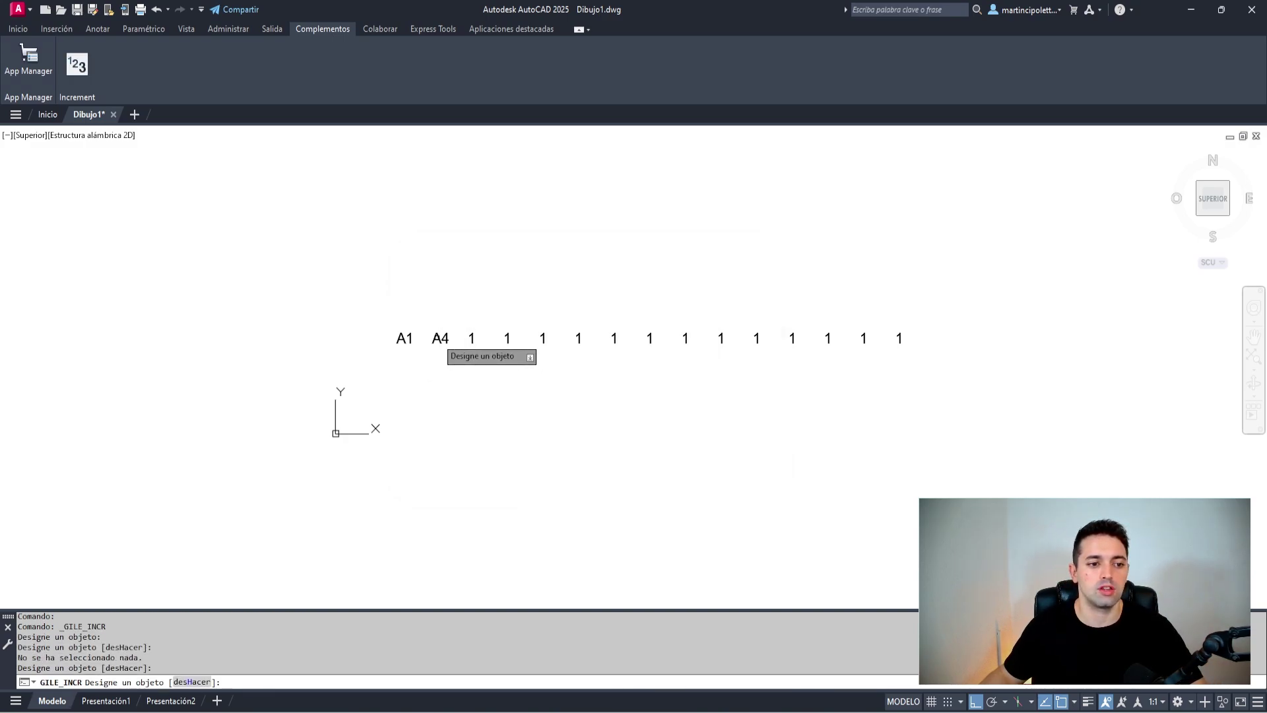
left_click(476, 338)
left_click(512, 338)
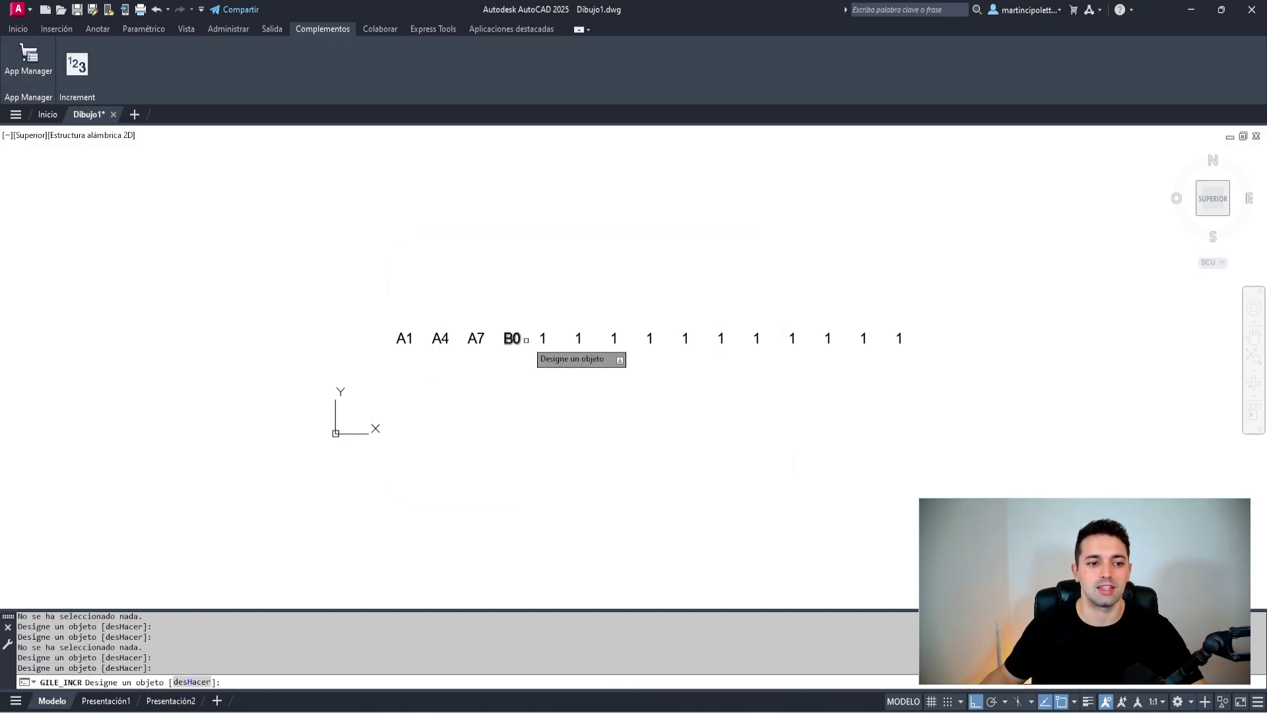
left_click(542, 338)
left_click(578, 337)
left_click(614, 338)
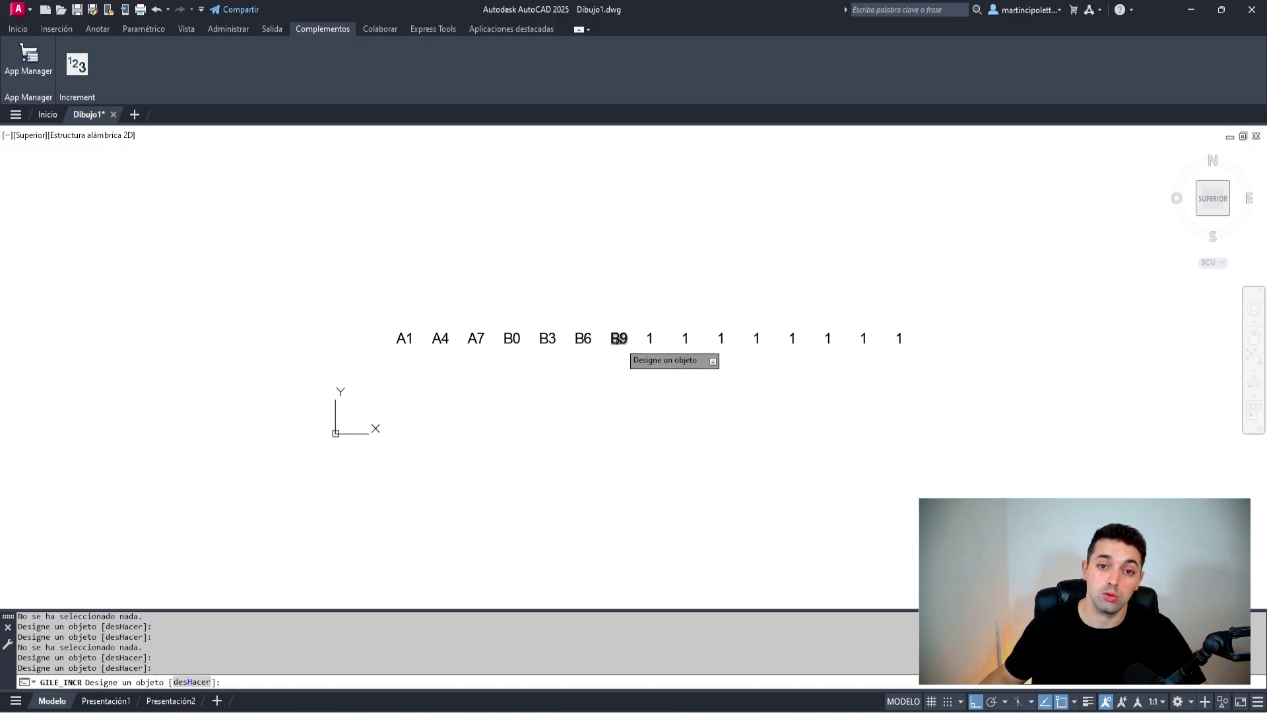
left_click(687, 338)
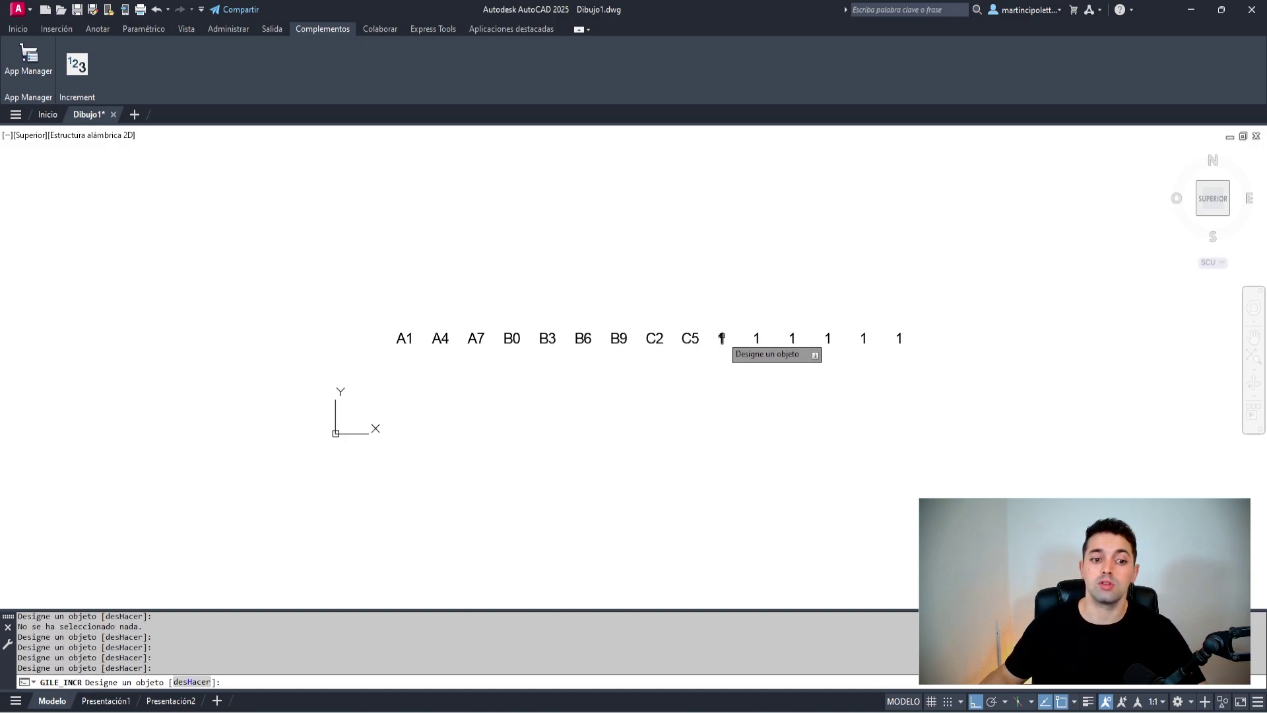
left_click(722, 338)
left_click(792, 338)
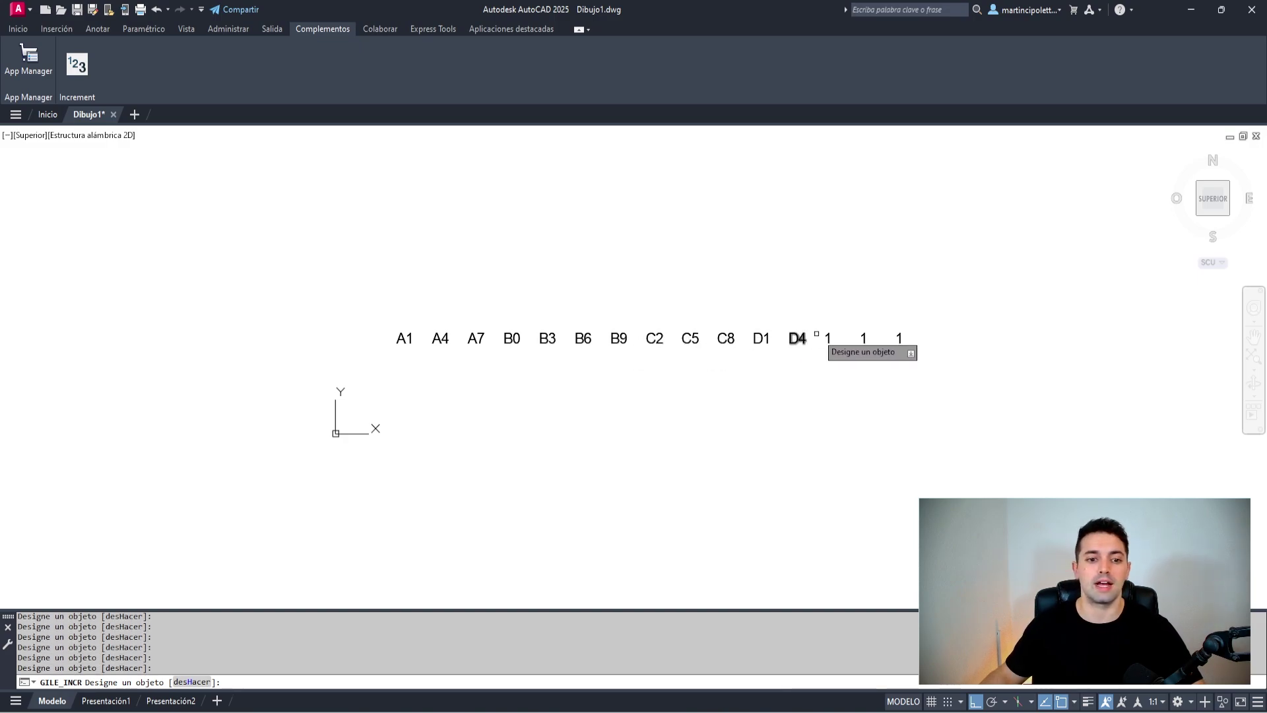
left_click(828, 338)
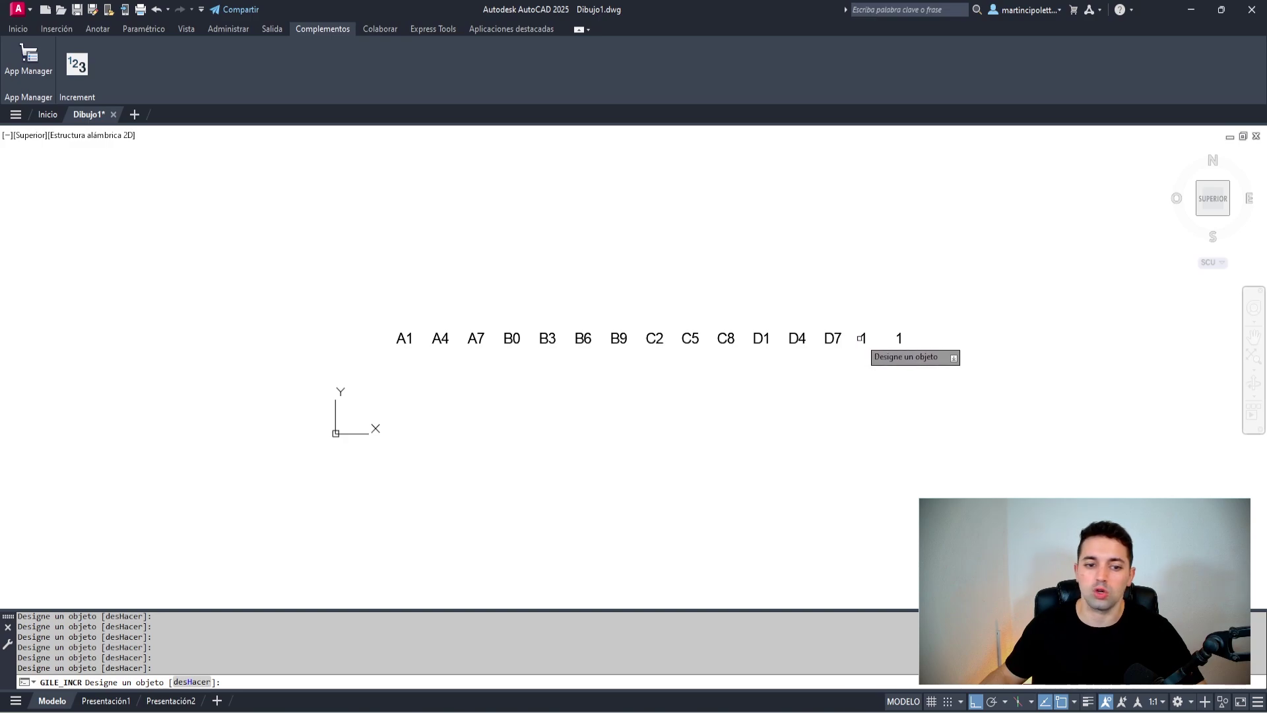
left_click(899, 338)
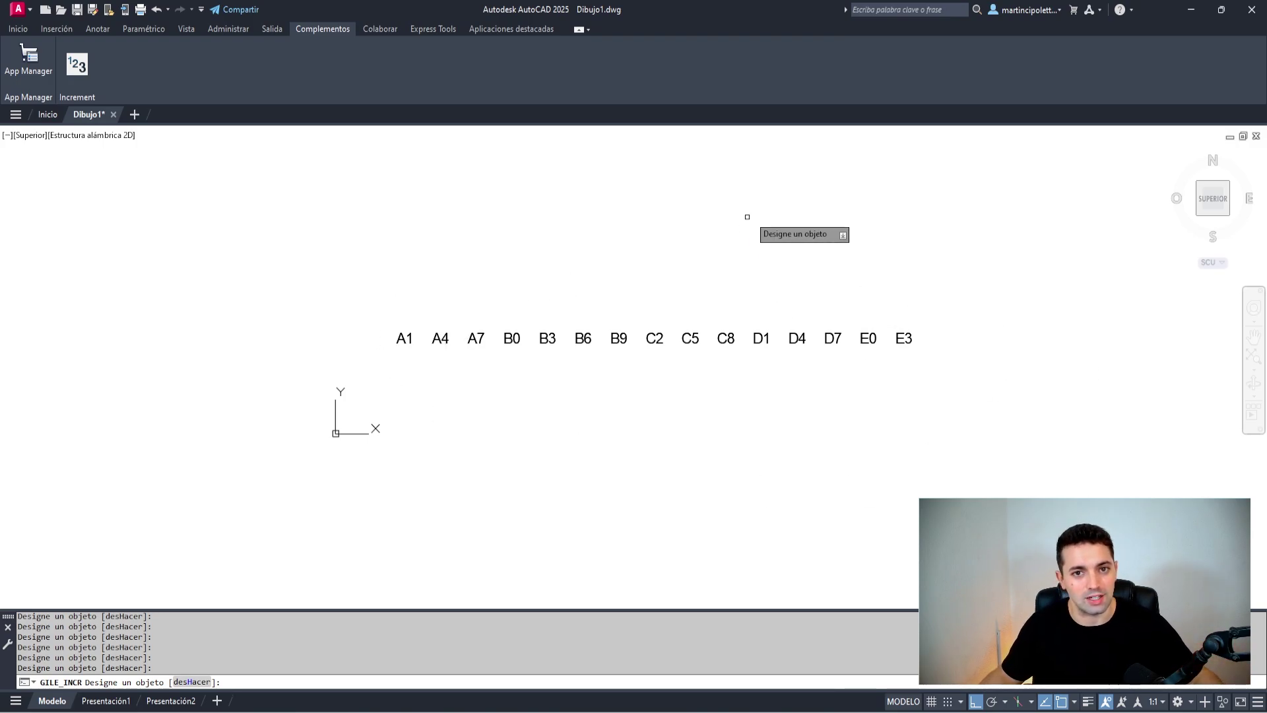
key("Return")
key("Return")
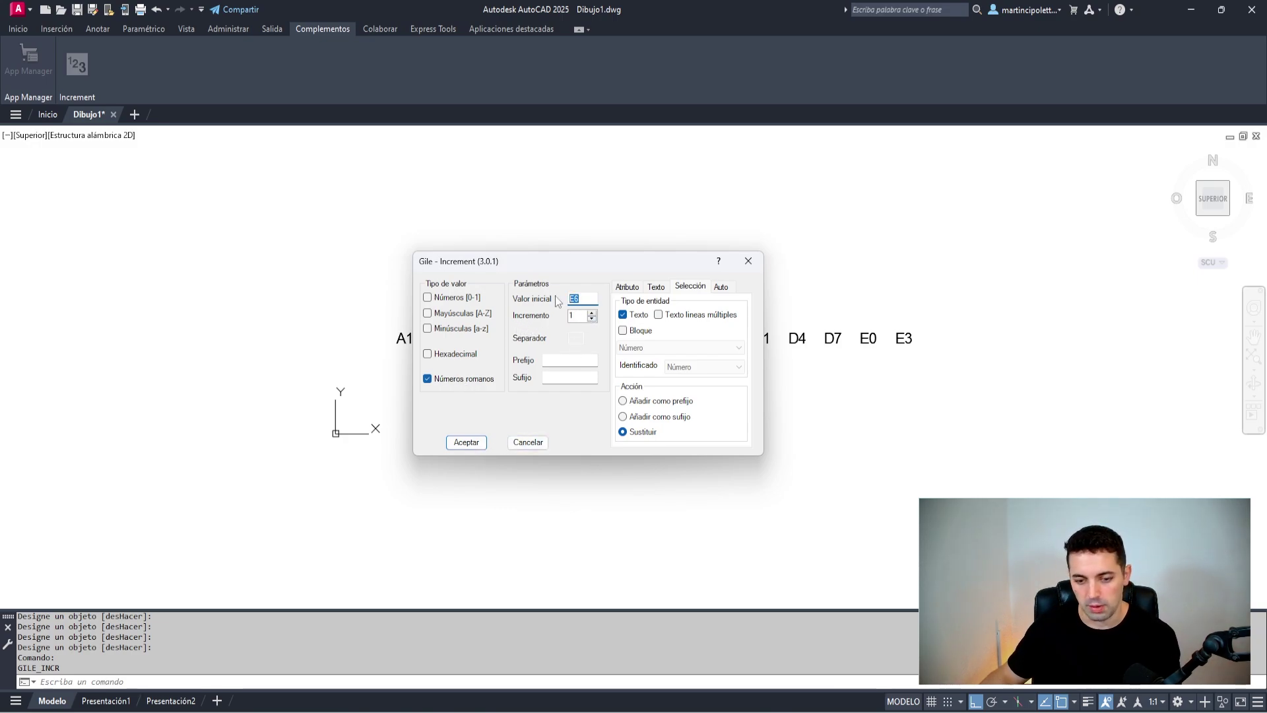
Apply Roman-numeral numbering with step 1, turning the labels into I, II, III through XII
left_click(467, 442)
left_click(403, 337)
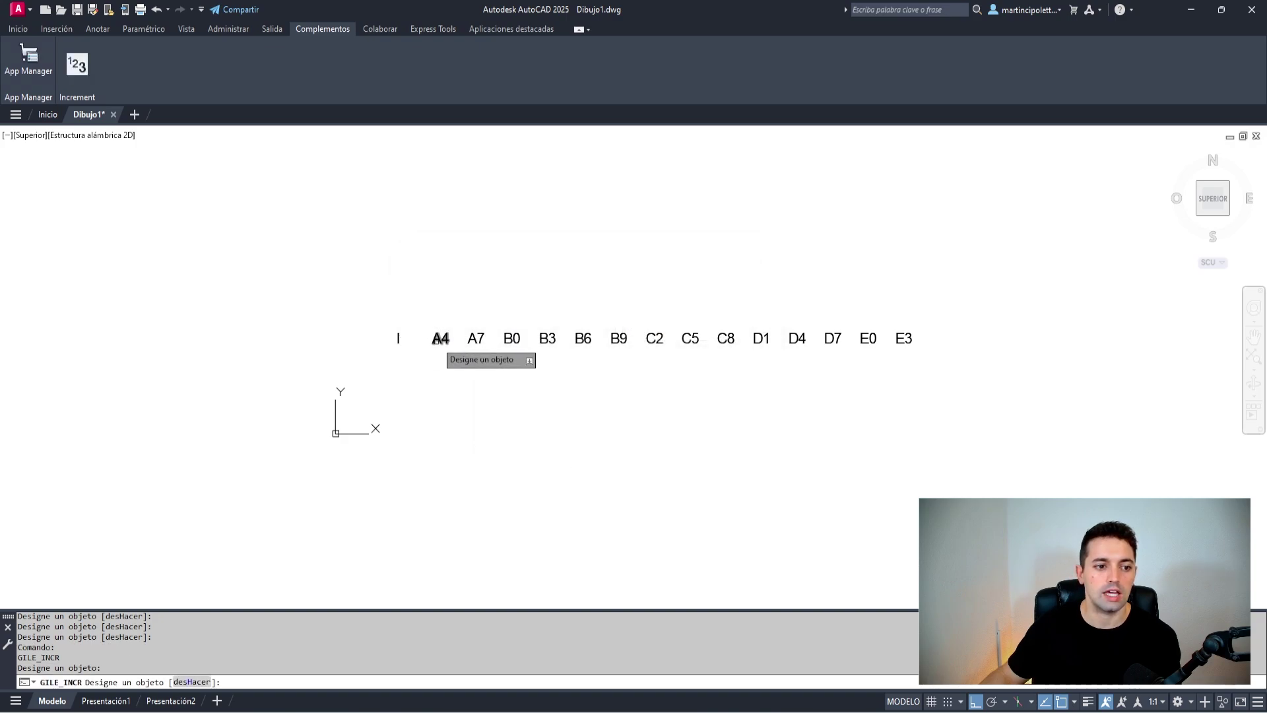
left_click(473, 338)
left_click(510, 337)
left_click(566, 339)
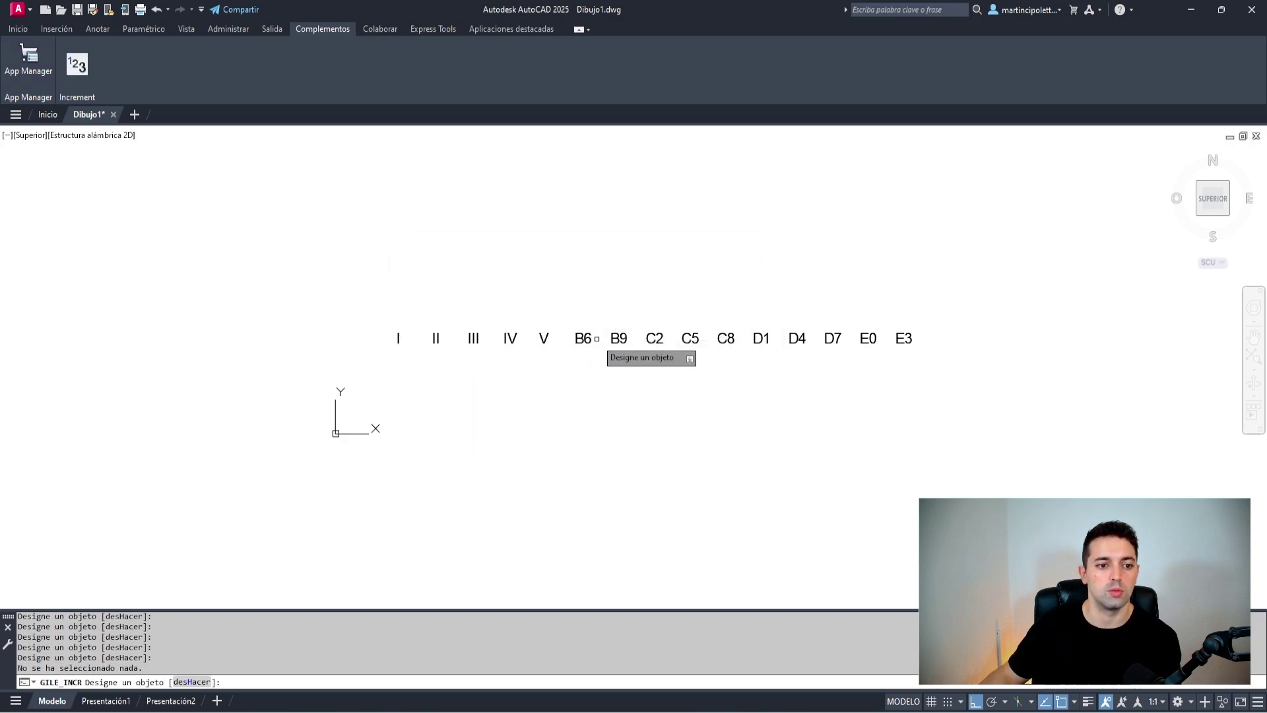
left_click(618, 338)
left_click(690, 338)
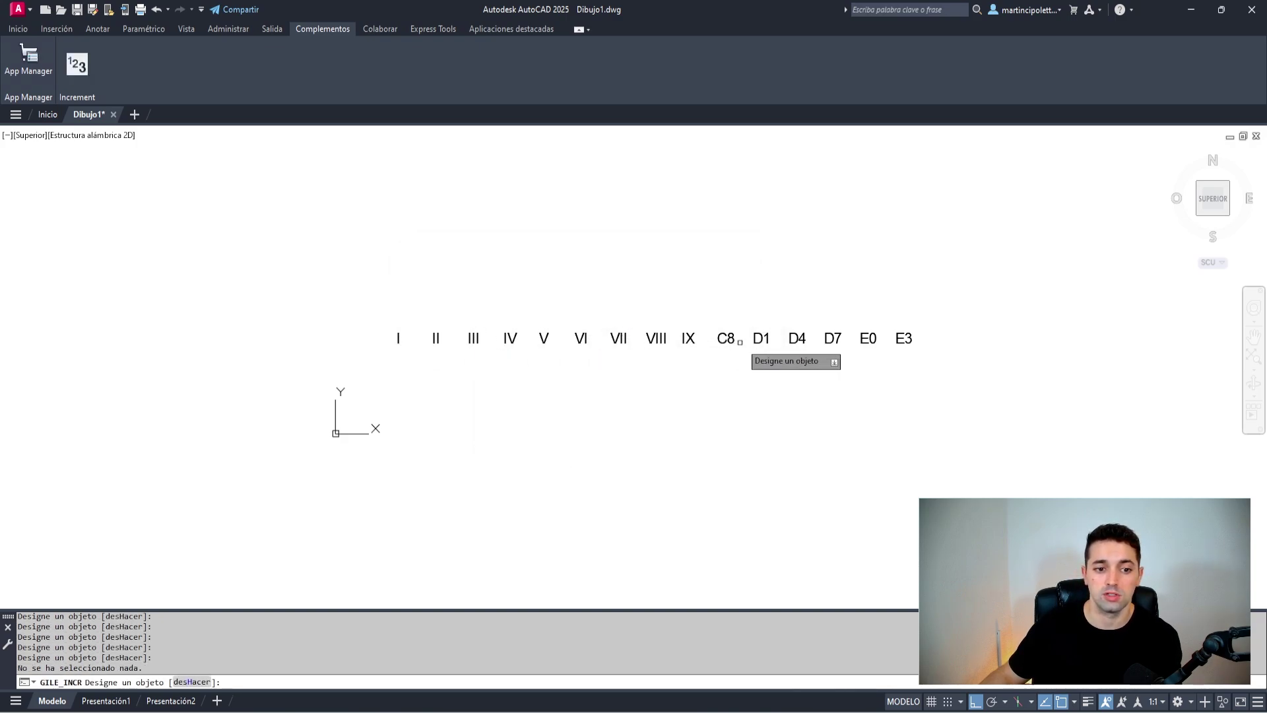
left_click(725, 338)
left_click(796, 338)
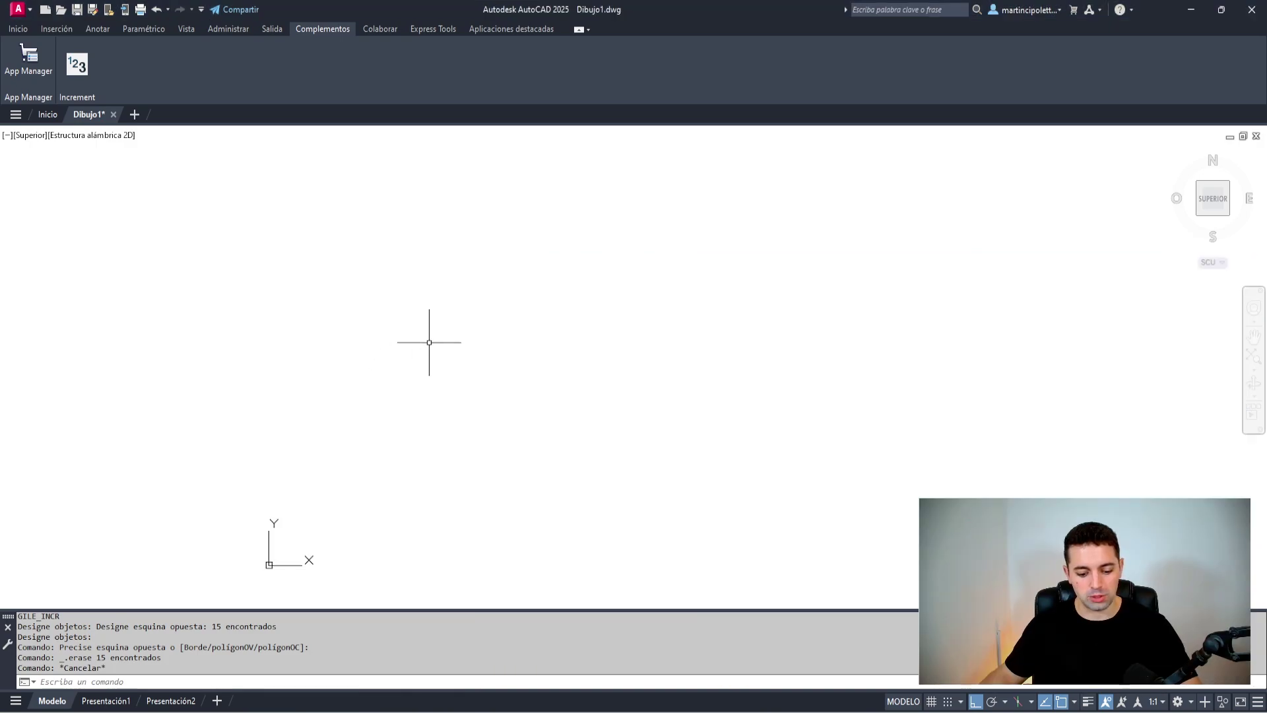
Create a single-line text reading 1 with height 2
key("Return")
left_click(400, 282)
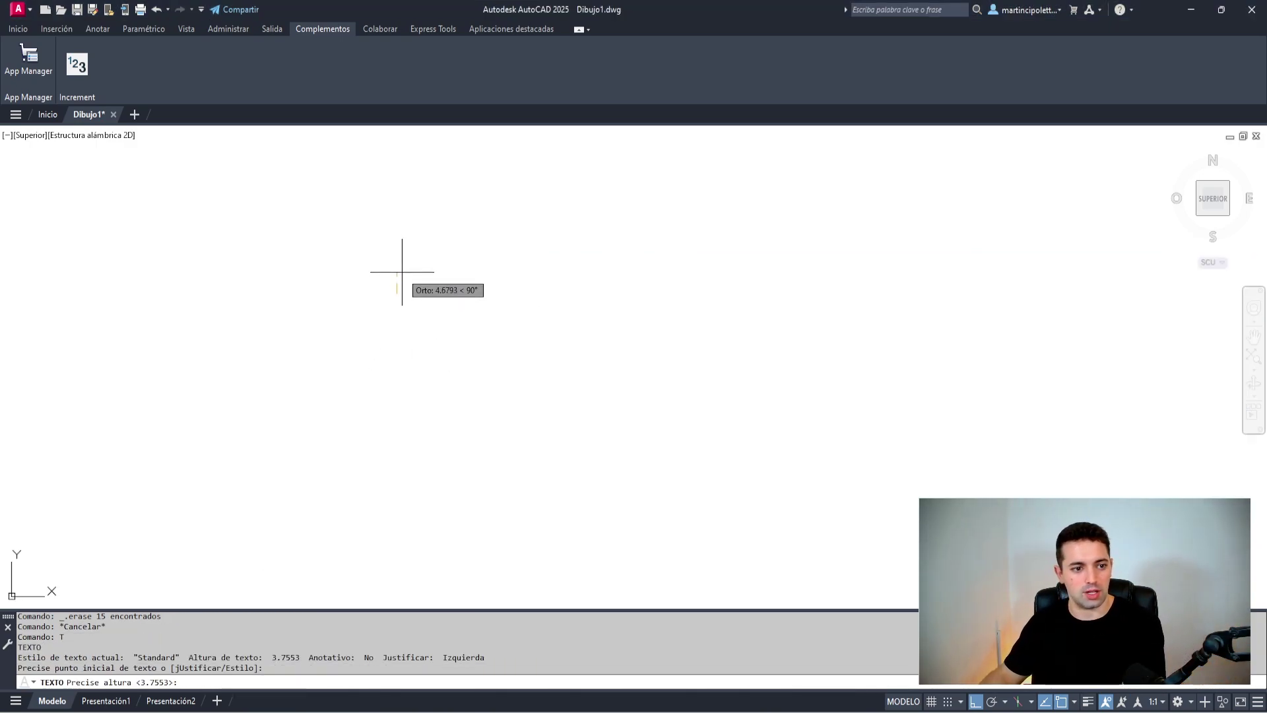
type("2")
key("Return")
key("Return")
type("1")
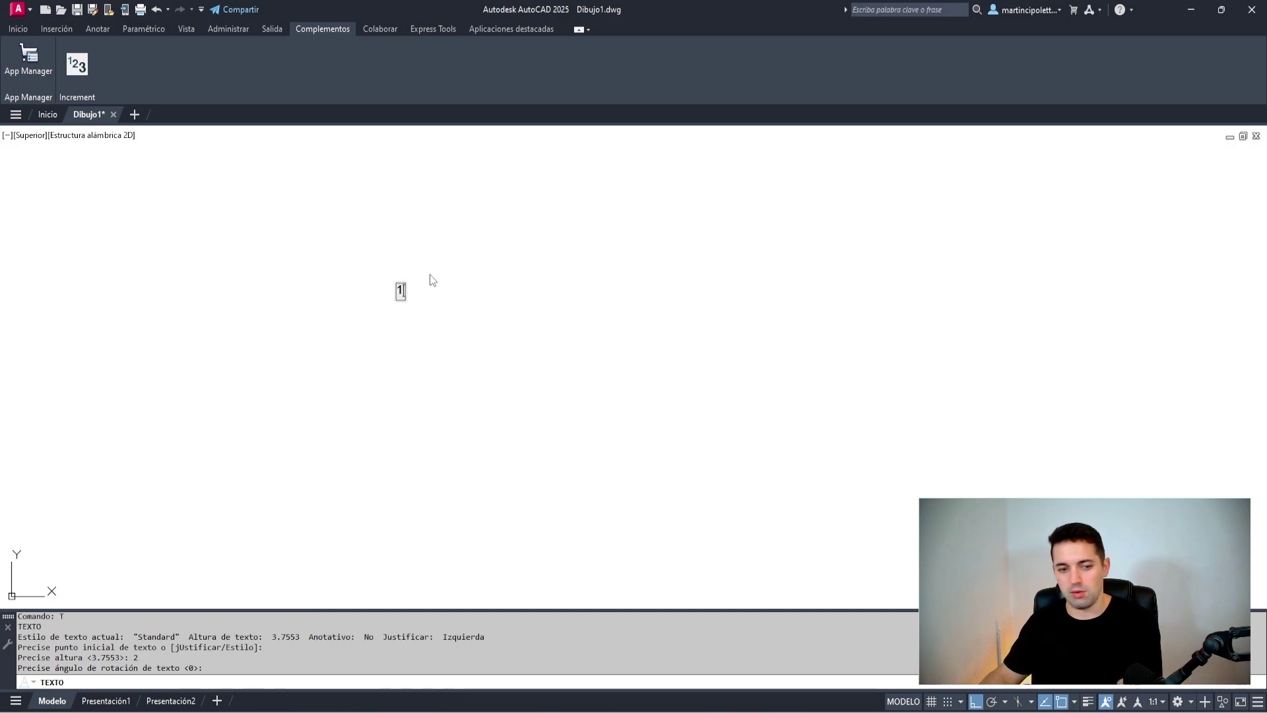
key("Escape")
scroll(429, 264, "up", 3)
Copy the 1 with the Matriz option into a row of 25 texts
left_click(421, 288)
type("c")
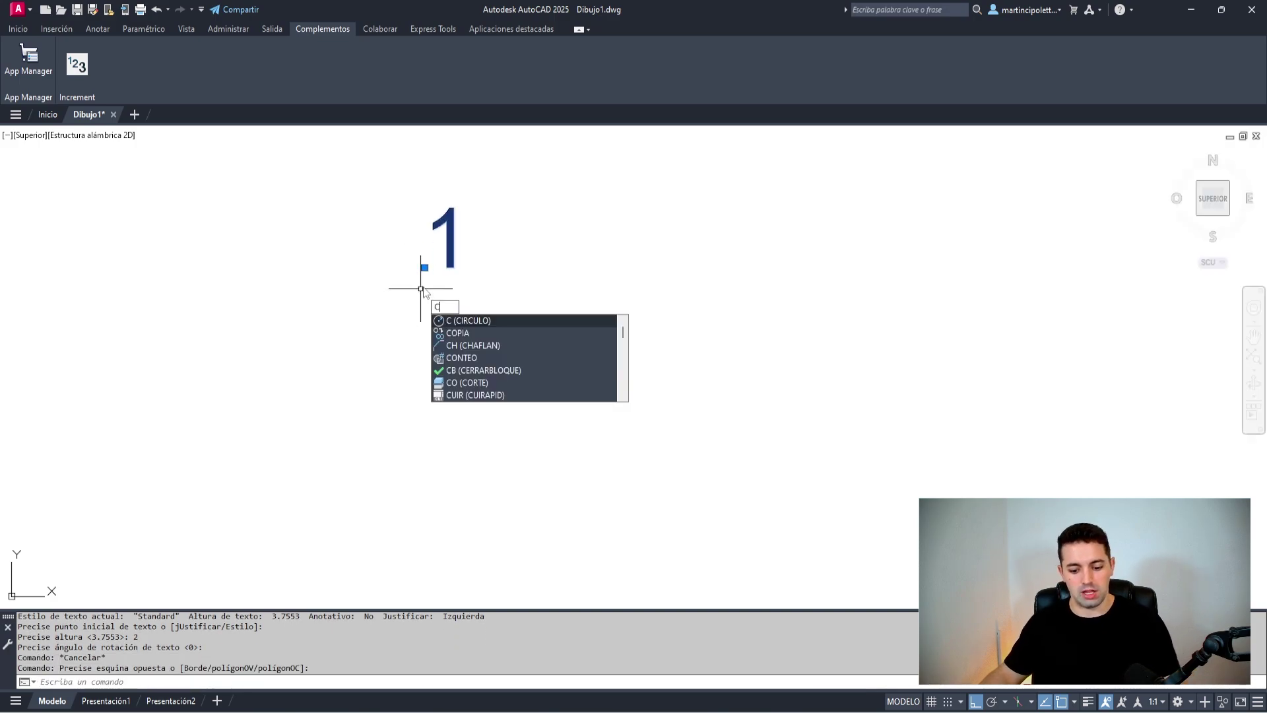
type("p")
key("Return")
scroll(544, 302, "down", 5)
left_click(515, 297)
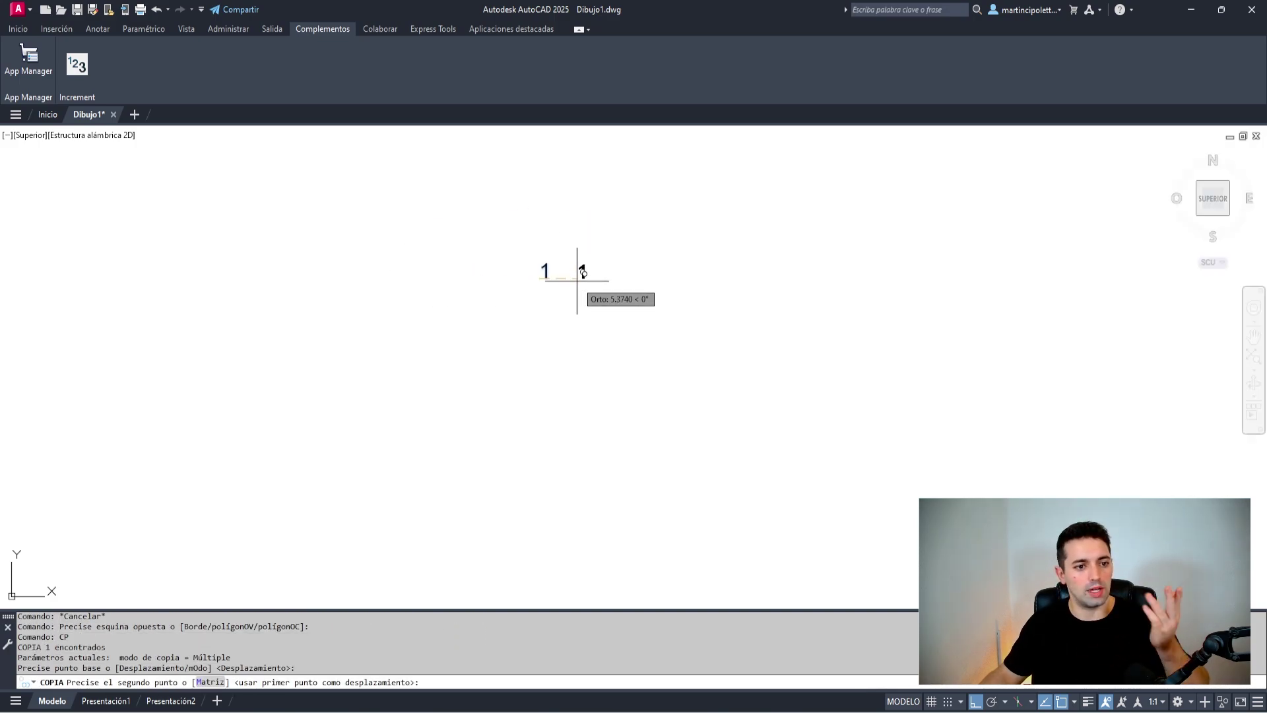
type("M")
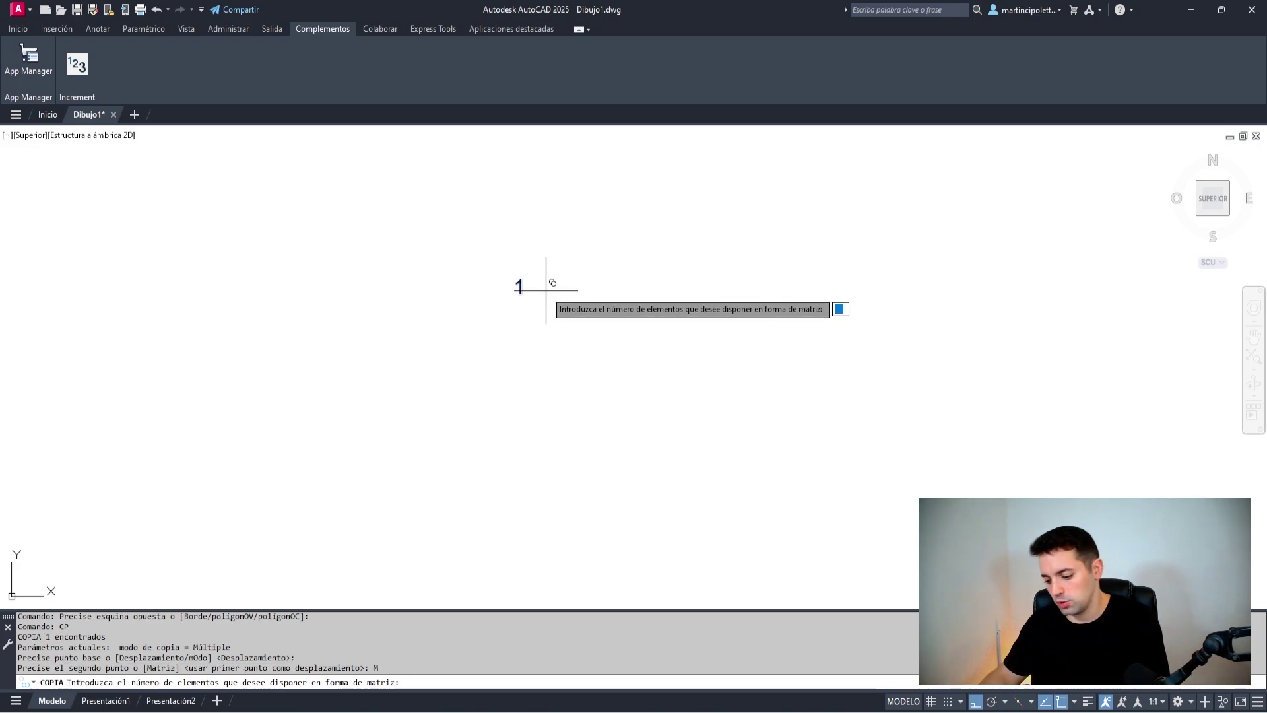
type("25")
key("Return")
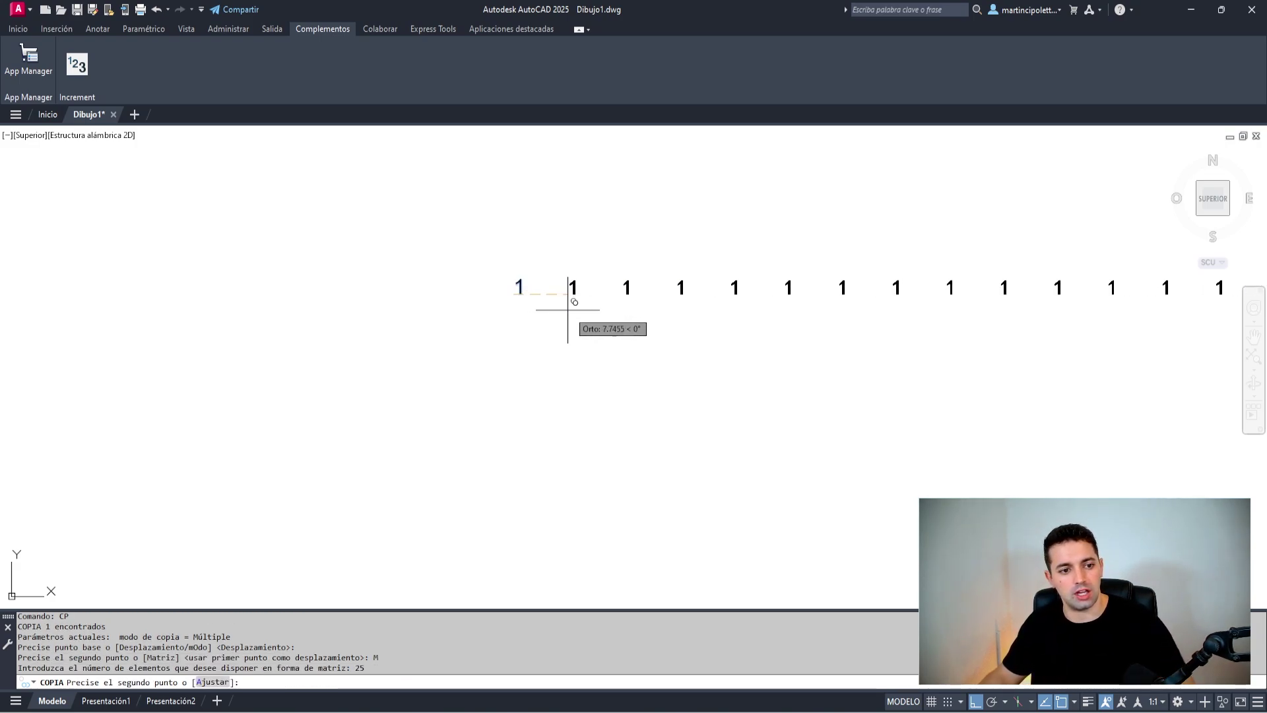
left_click(569, 290)
scroll(569, 297, "down", 5)
key("Return")
scroll(541, 328, "up", 3)
Copy the whole row with Matriz 15 to complete the 25-by-15 grid
left_click_drag(1020, 307, 448, 340)
type("co")
key("Return")
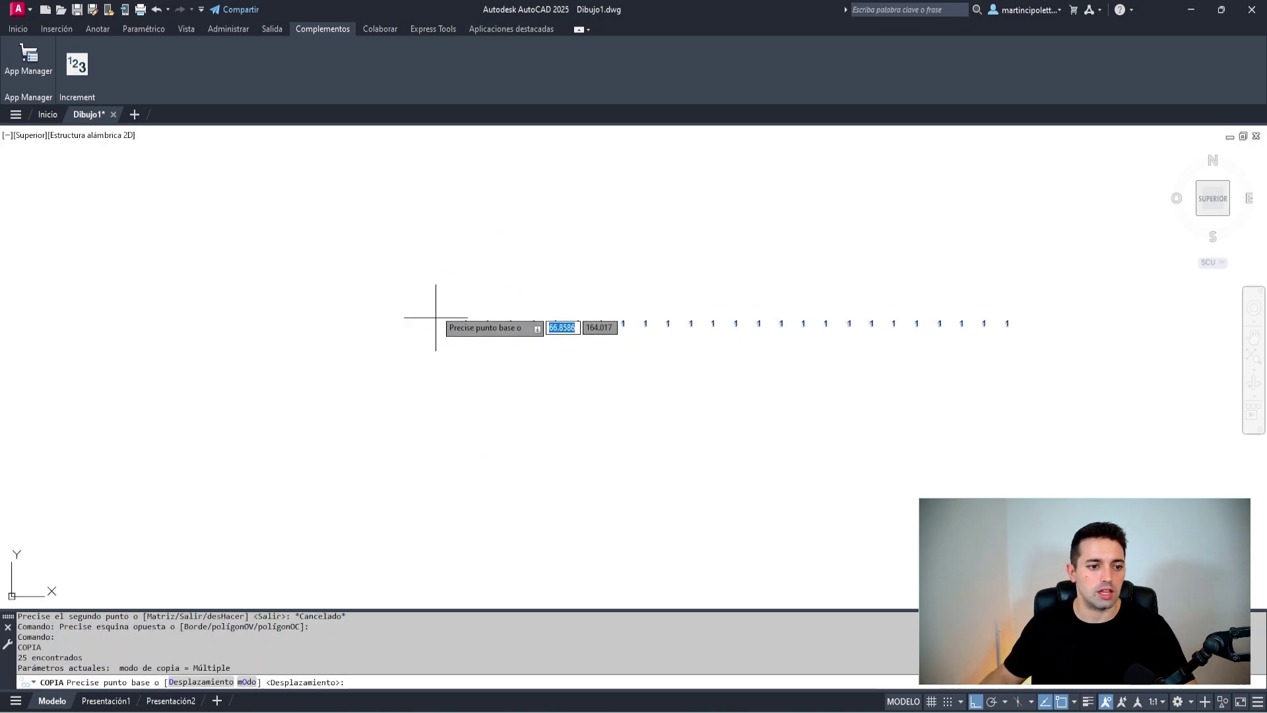
left_click(459, 324)
key("Return")
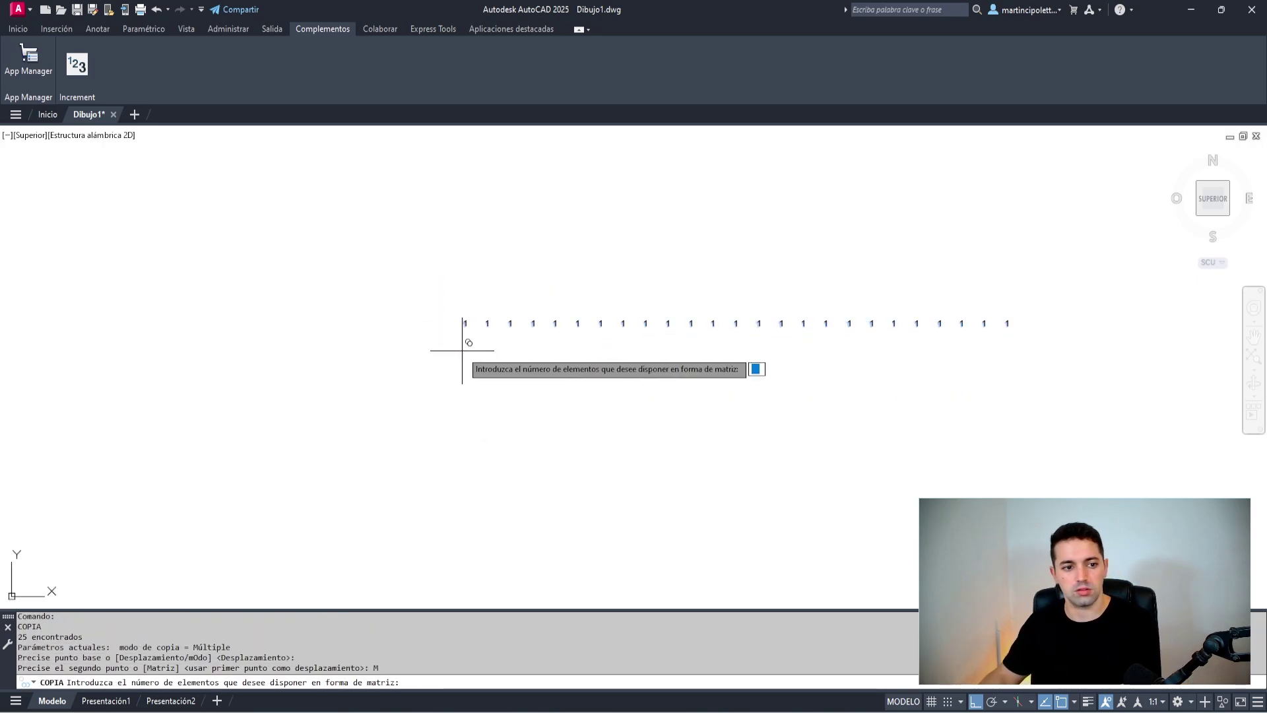
type("15")
key("Return")
left_click(462, 352)
key("Escape")
scroll(504, 379, "down", 4)
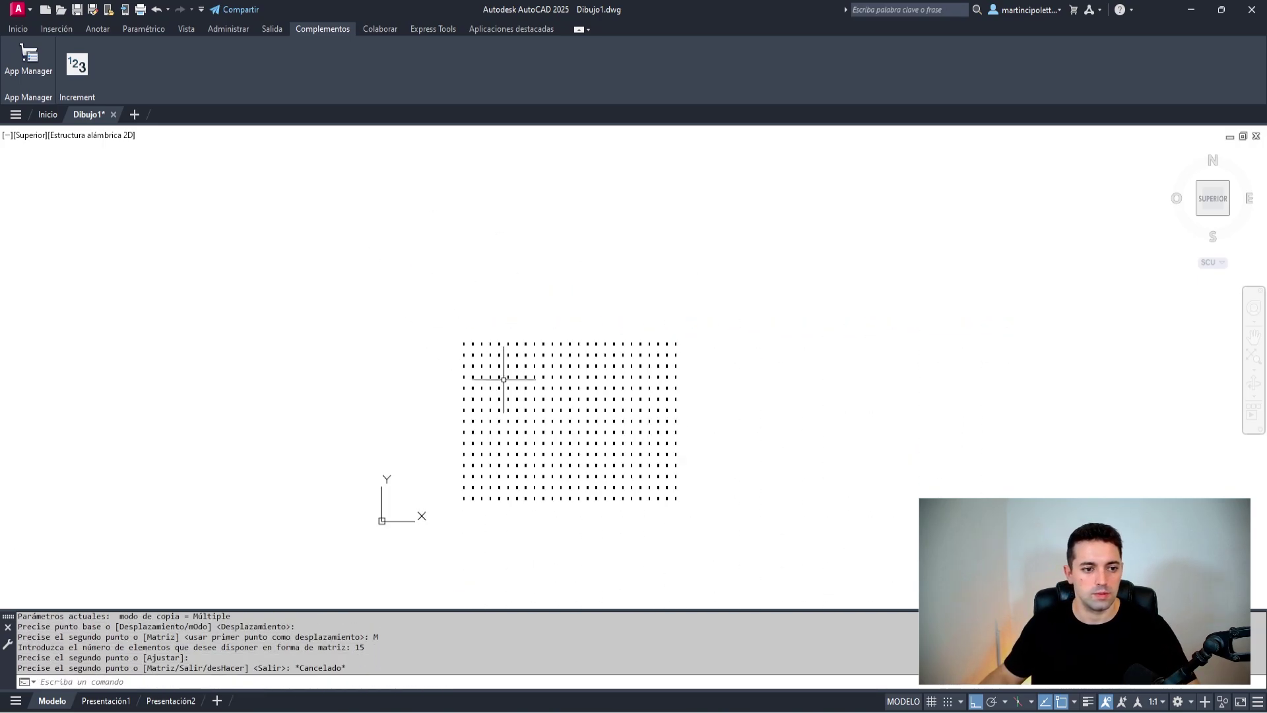
scroll(515, 448, "up", 4)
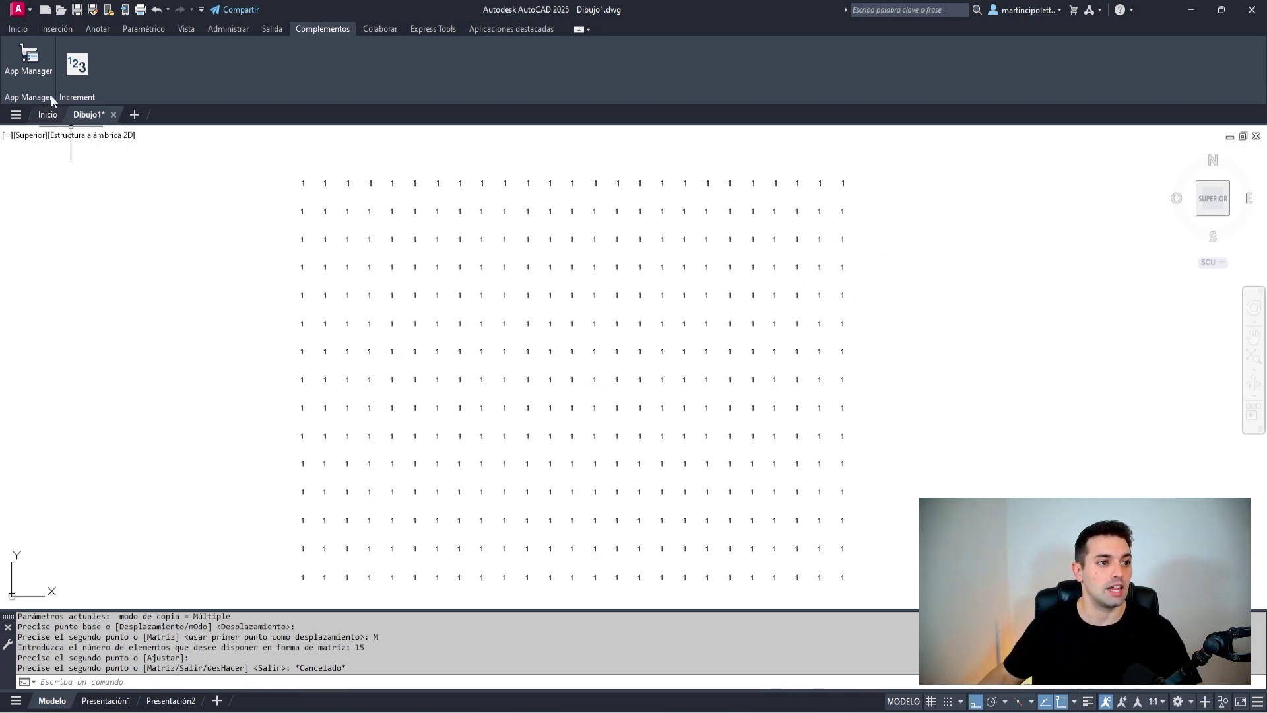
Set Increment Auto mode from A1, sorted Y descending then X ascending, and select all 375 texts
left_click(75, 72)
left_click(848, 247)
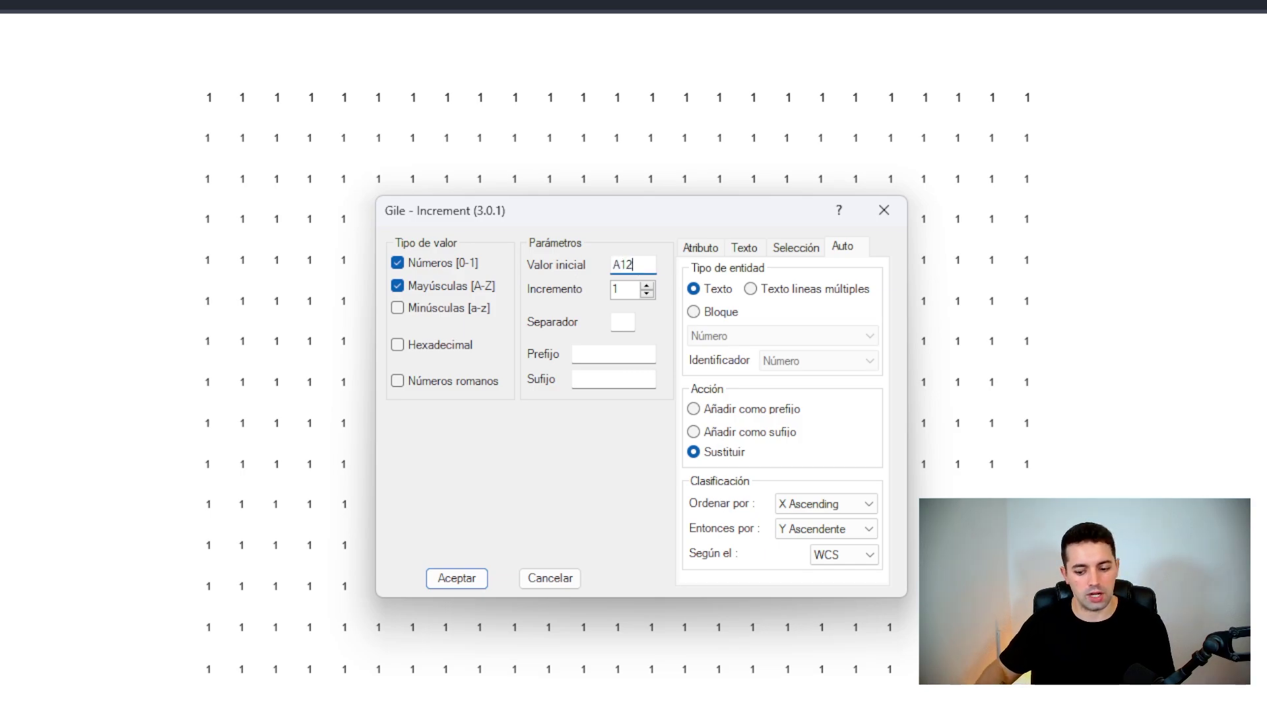
left_click(804, 508)
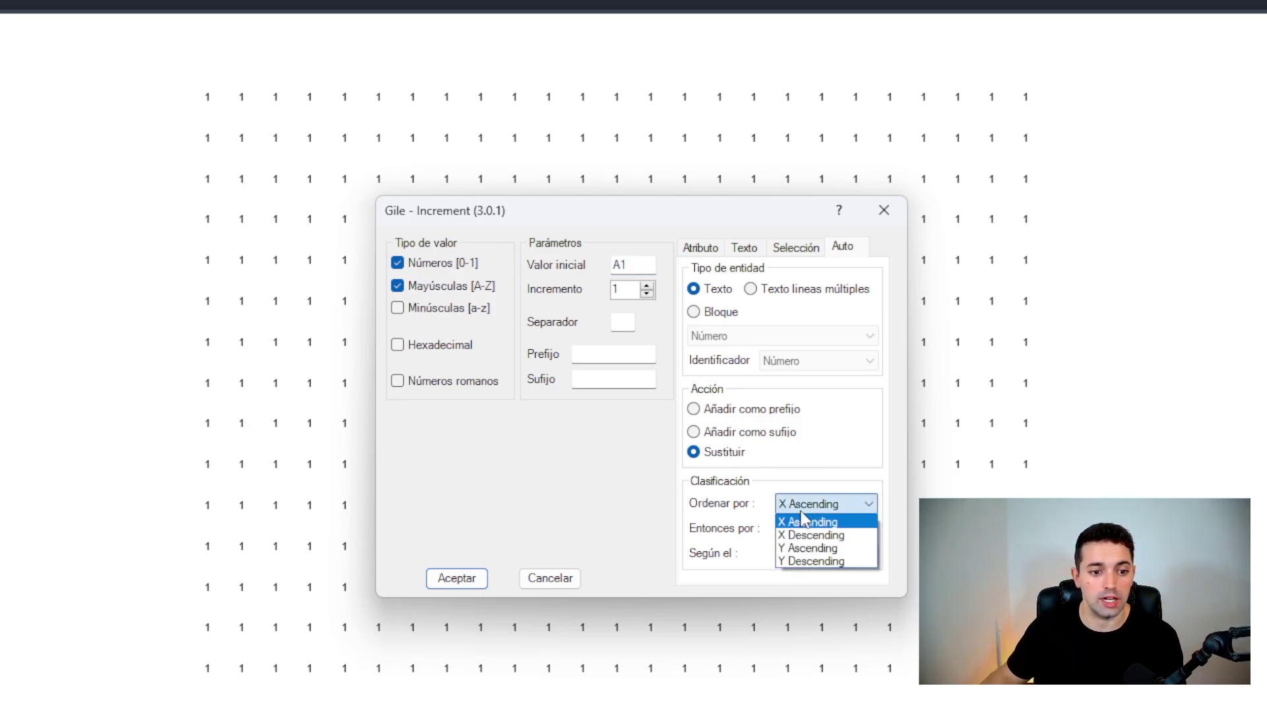
left_click(816, 561)
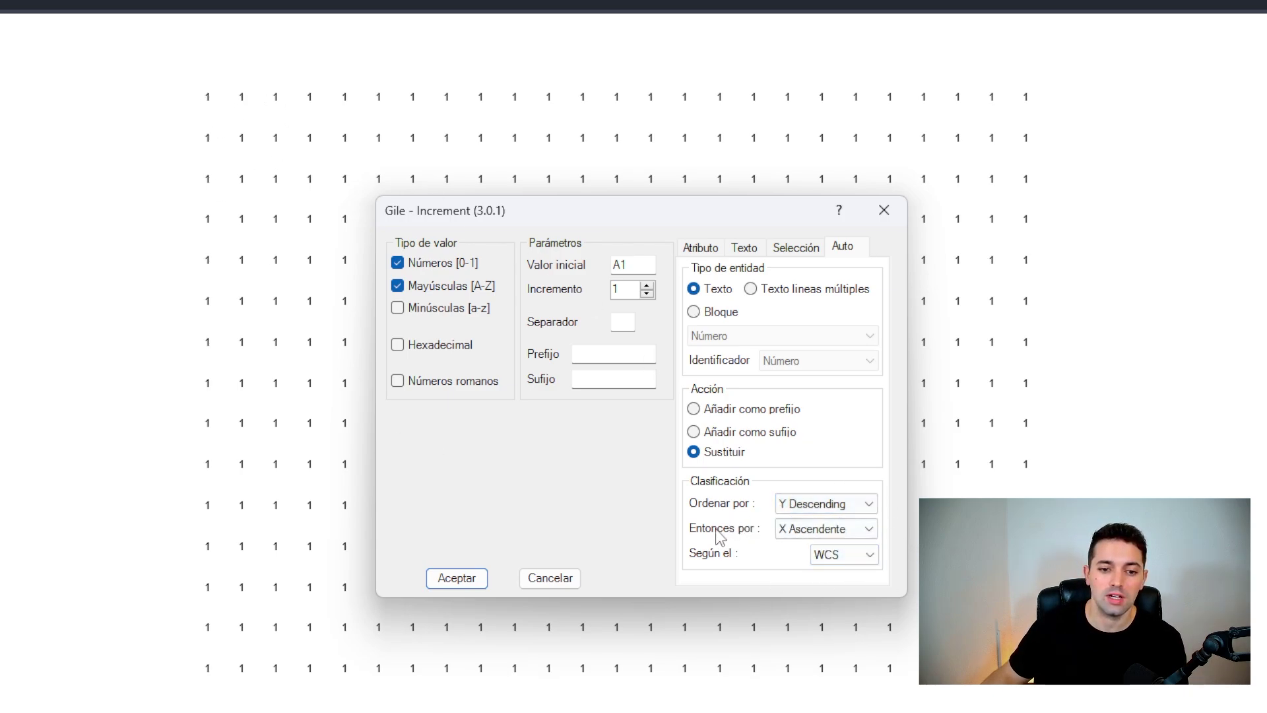
left_click(783, 536)
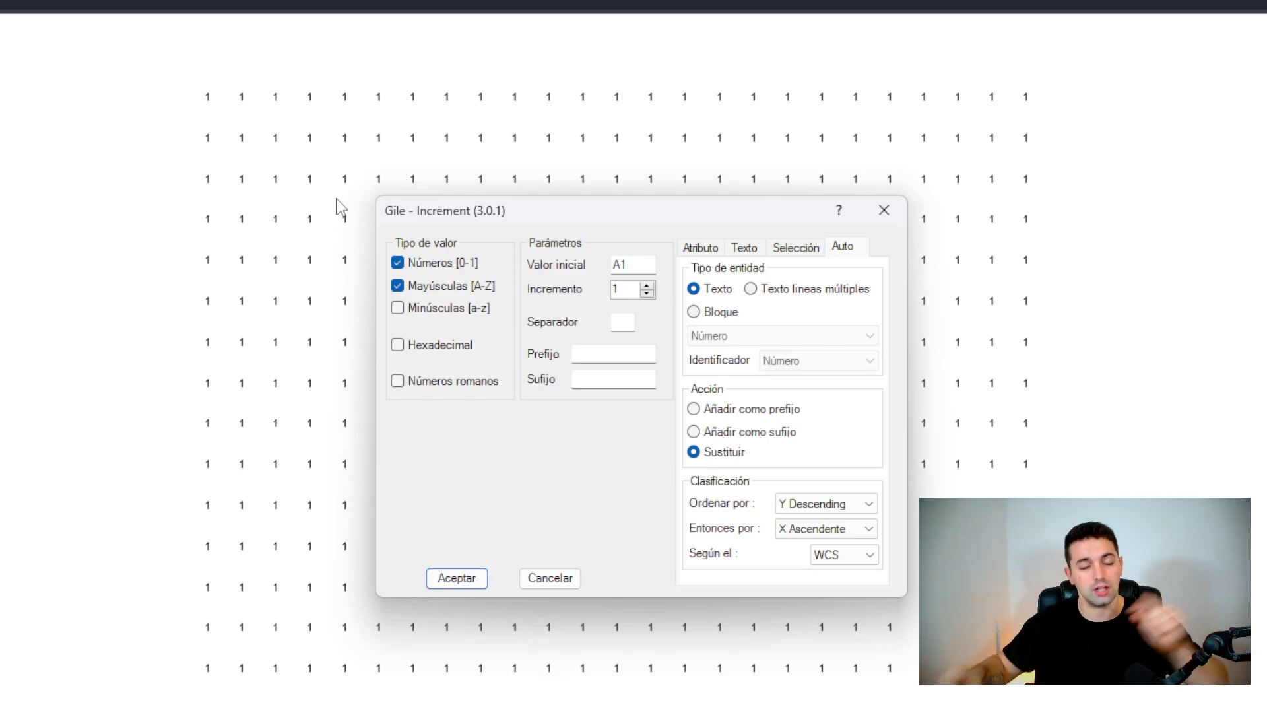
left_click(795, 506)
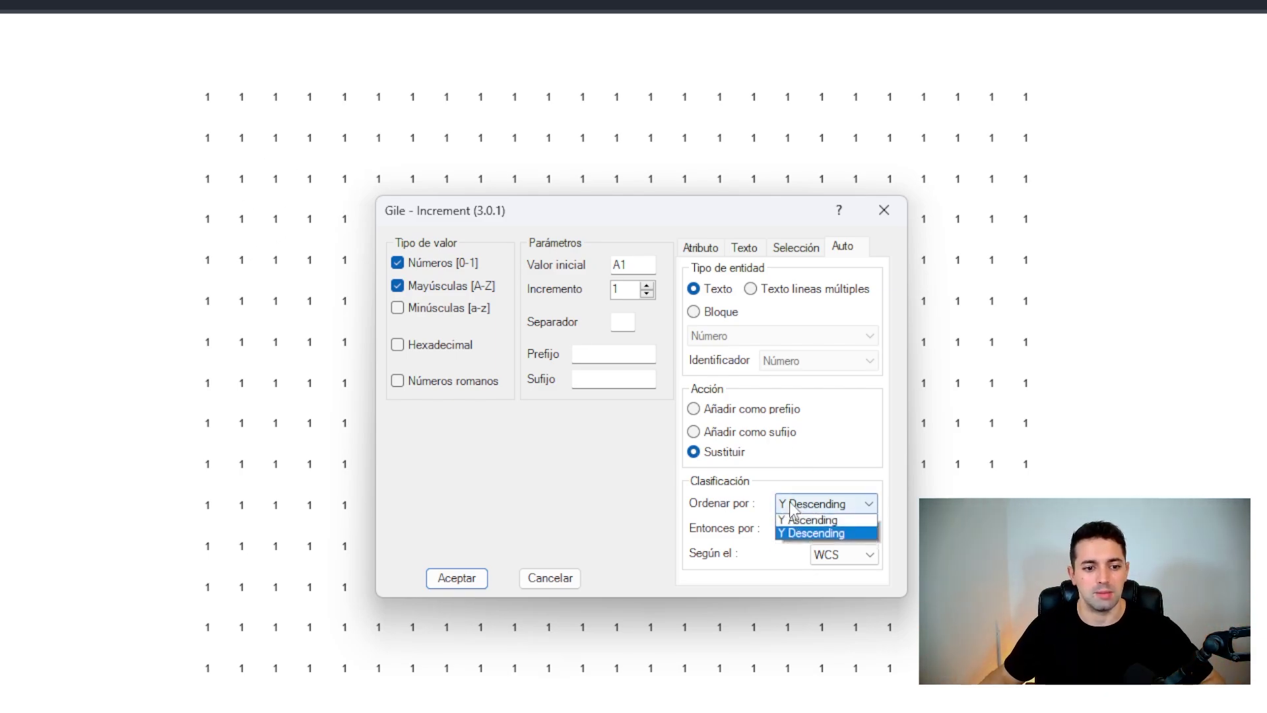
left_click(816, 503)
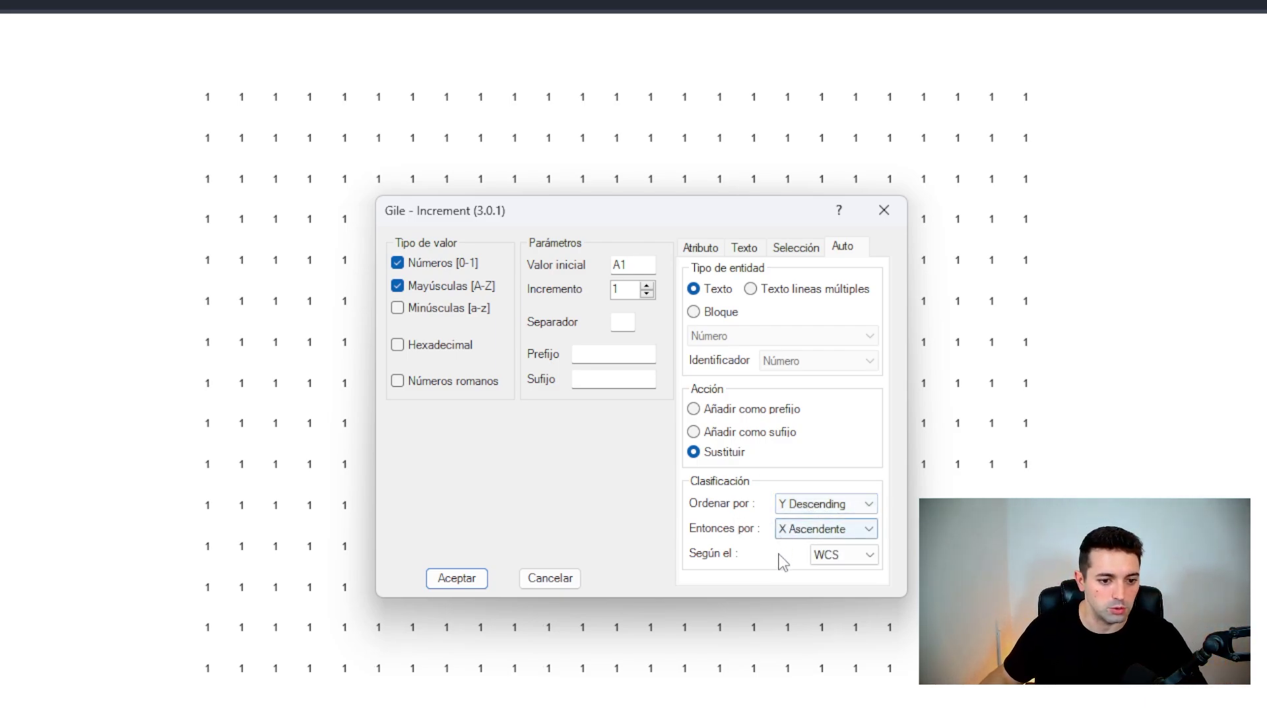
left_click(456, 578)
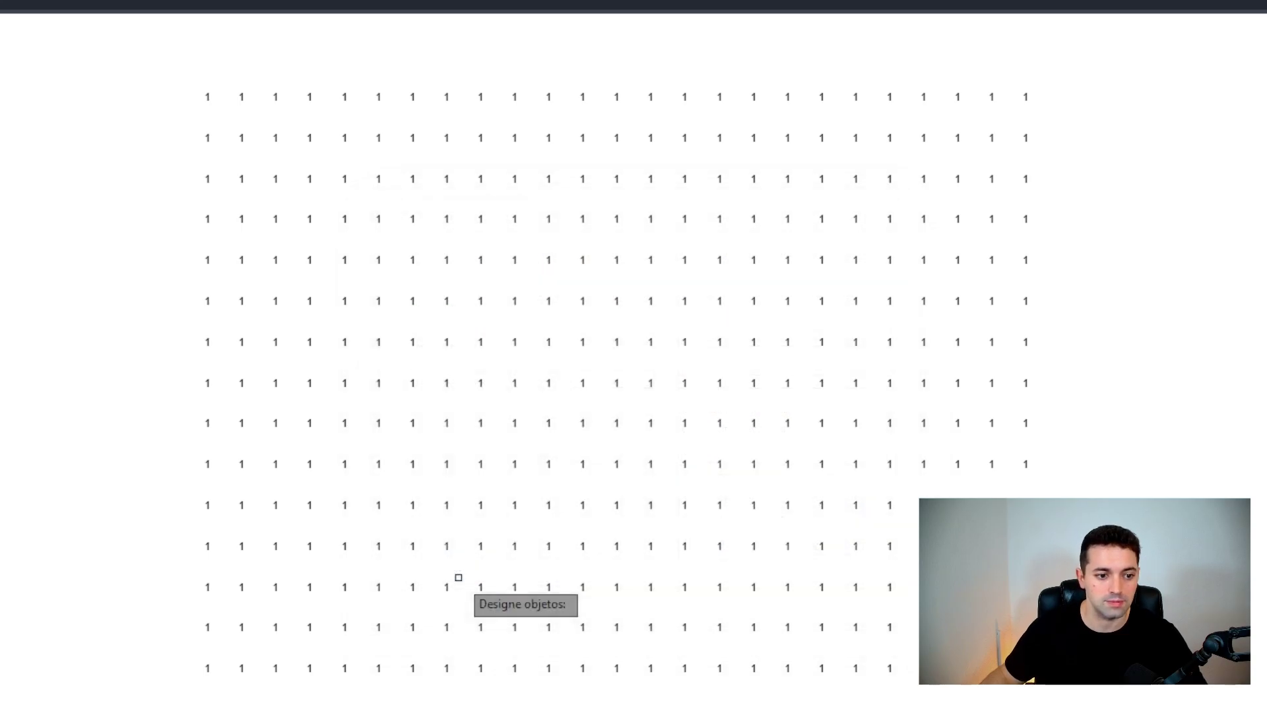
left_click(418, 222)
left_click(861, 556)
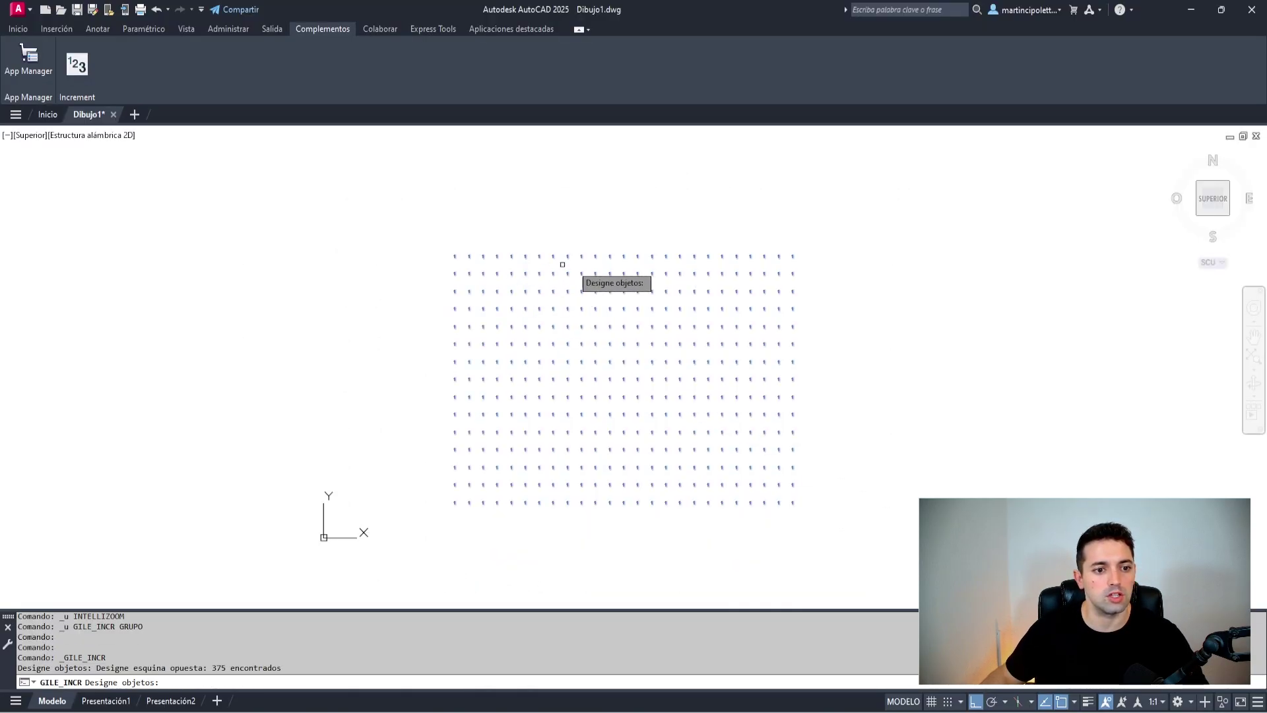
Apply the numbering and pan across the grid to check the labels from A1 onward
key("Return")
scroll(384, 232, "up", 5)
scroll(441, 212, "up", 3)
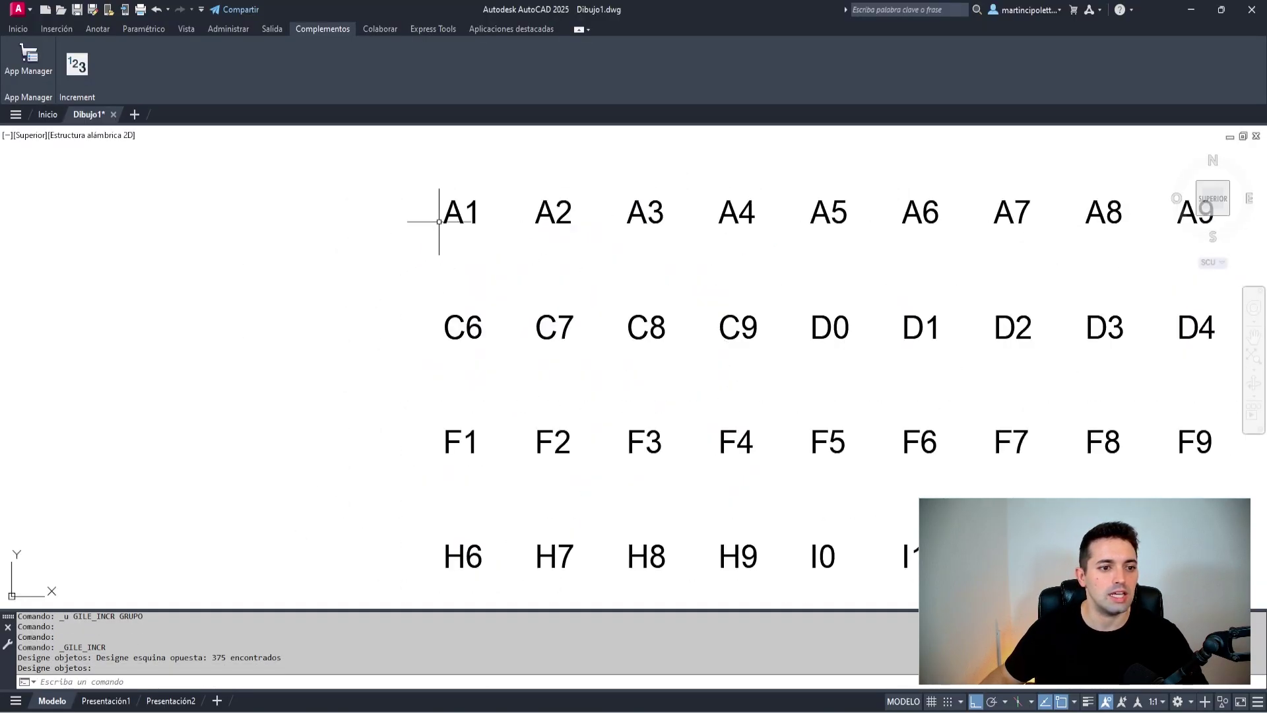
scroll(644, 238, "down", 2)
middle_click_drag(717, 253, 520, 284)
scroll(922, 275, "down", 4)
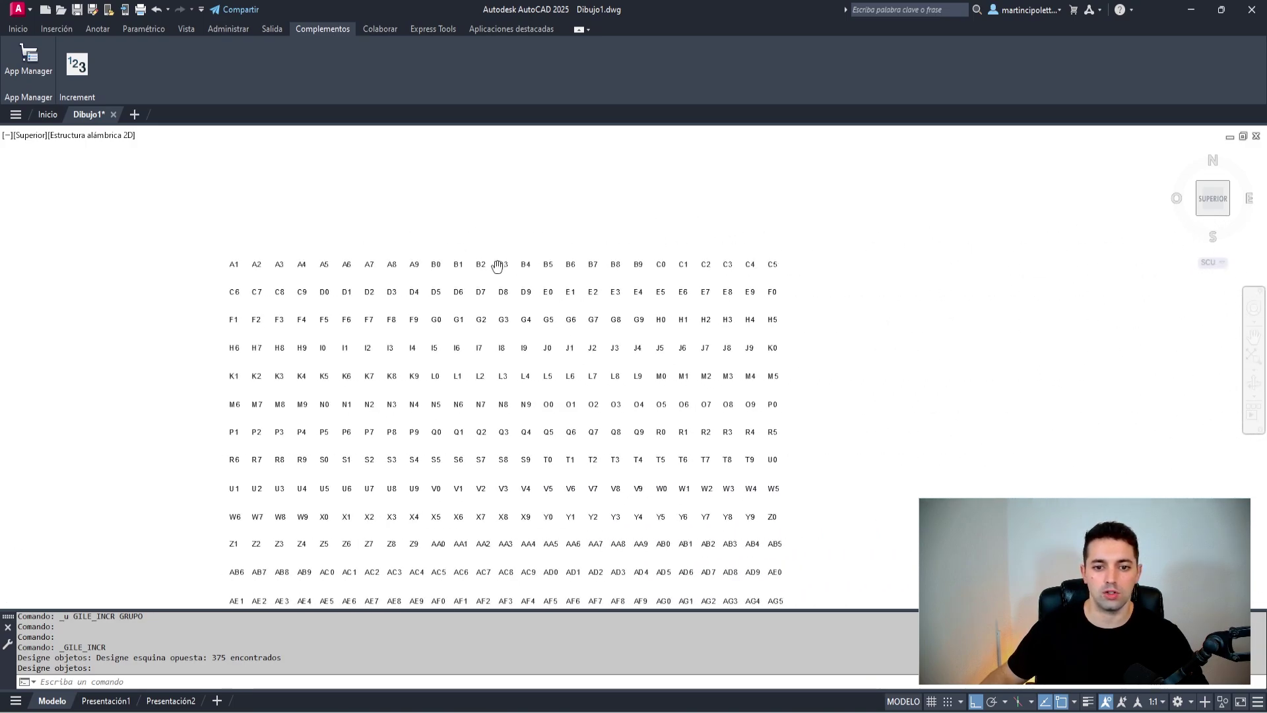
scroll(678, 396, "up", 4)
mouse_move(656, 269)
middle_mouse_down()
mouse_move(713, 301)
mouse_move(864, 336)
middle_mouse_up()
scroll(865, 337, "down", 3)
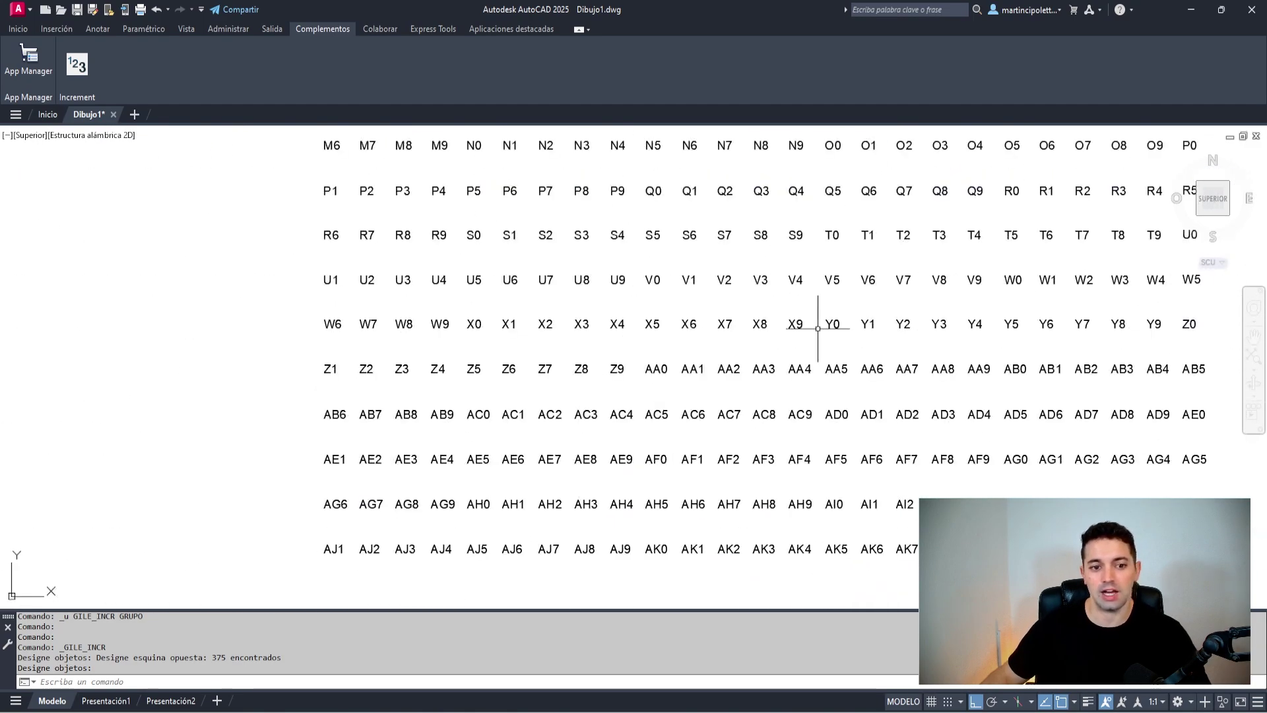
scroll(638, 354, "up", 3)
scroll(633, 392, "up", 2)
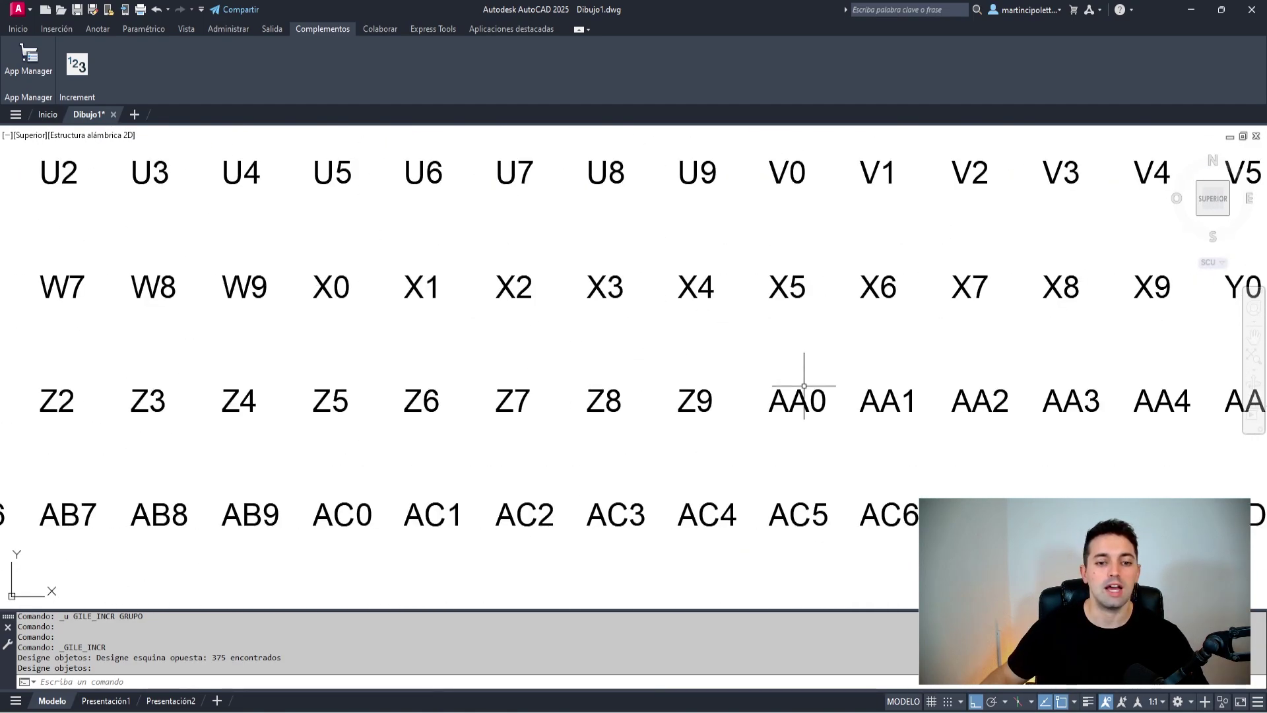
middle_click_drag(799, 381, 670, 339)
Check the last labels ending at AL5, then launch the Autodesk App Store website from App Manager
scroll(680, 318, "down", 4)
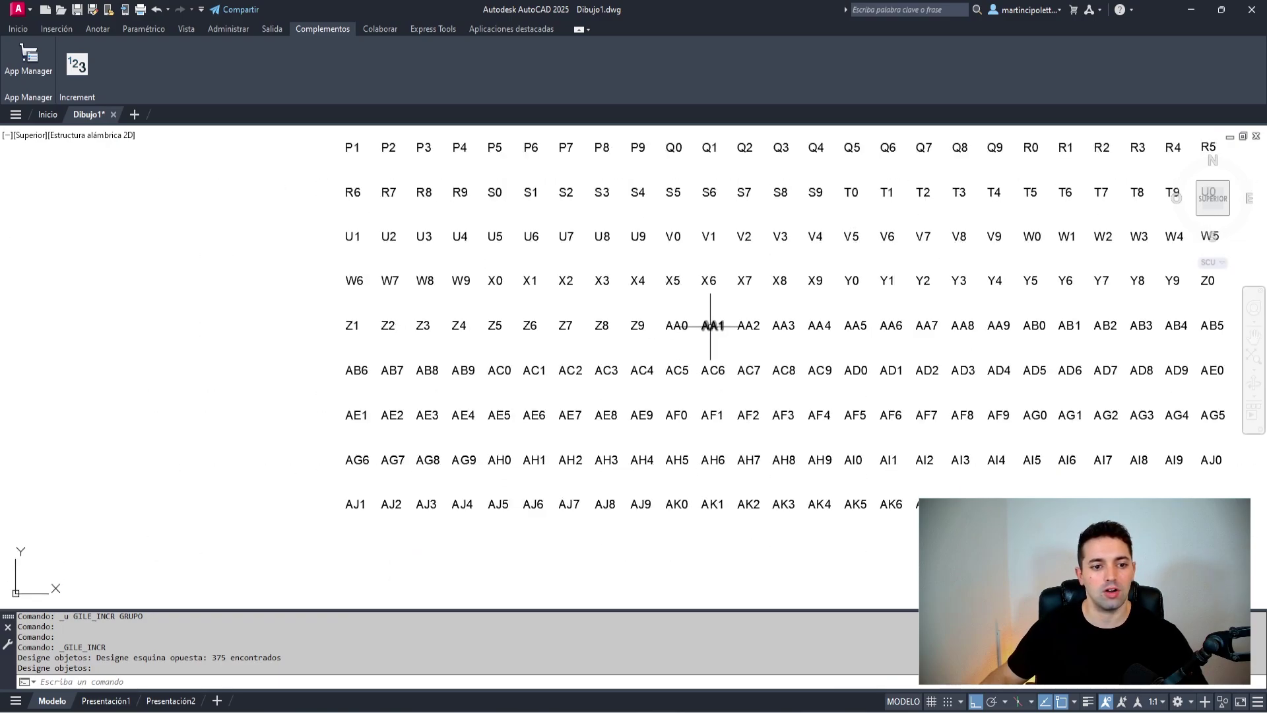
scroll(1240, 521, "up", 6)
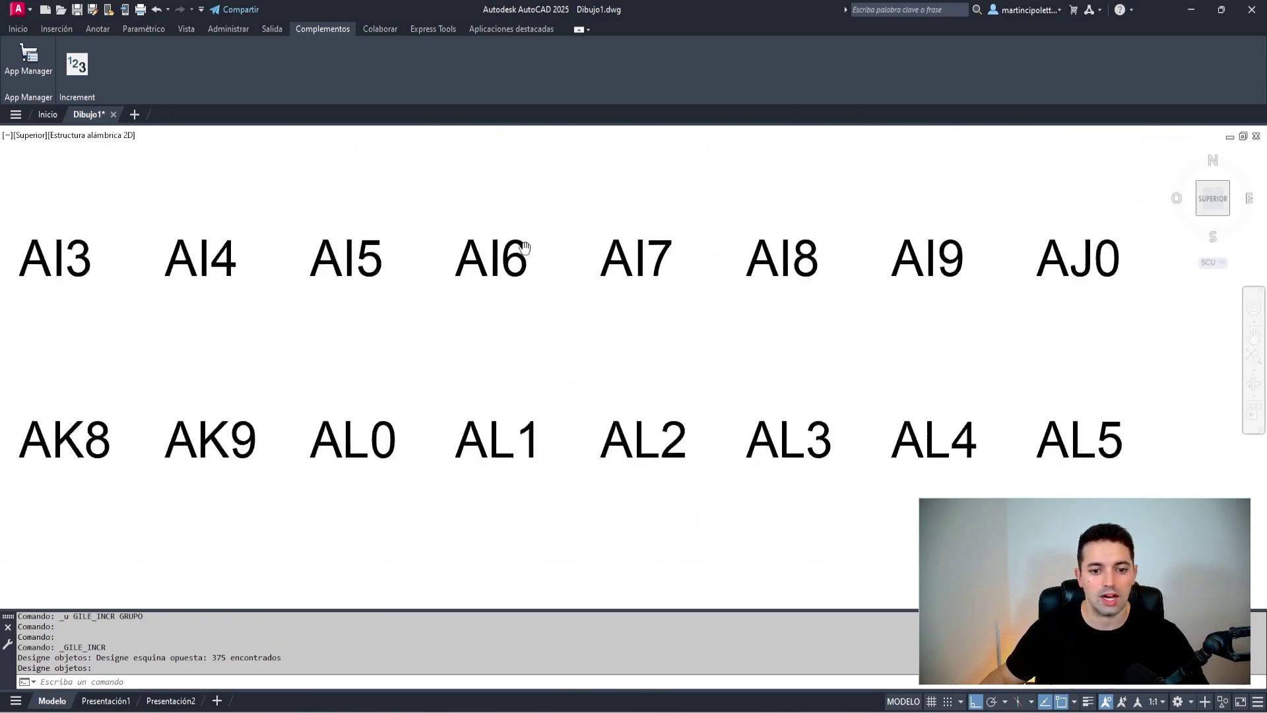
mouse_move(950, 433)
middle_mouse_down()
mouse_move(900, 405)
mouse_move(368, 339)
mouse_move(525, 402)
middle_mouse_up()
scroll(563, 351, "down", 8)
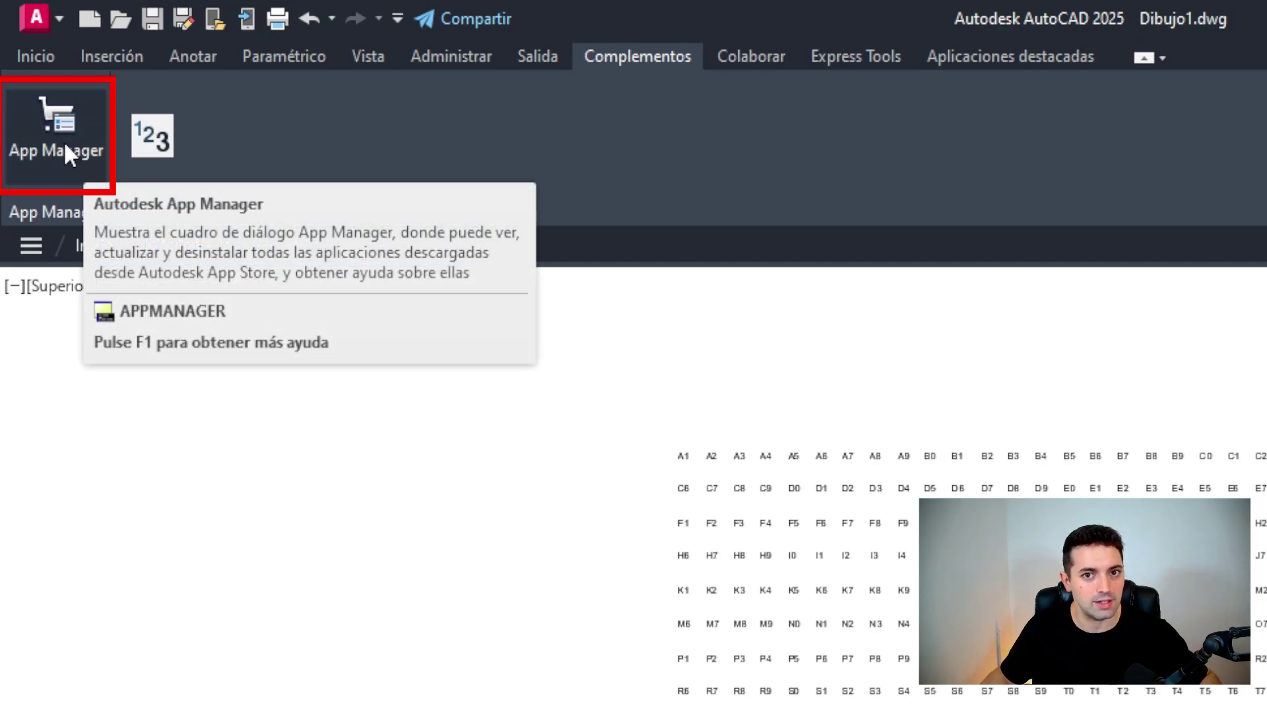
left_click(65, 146)
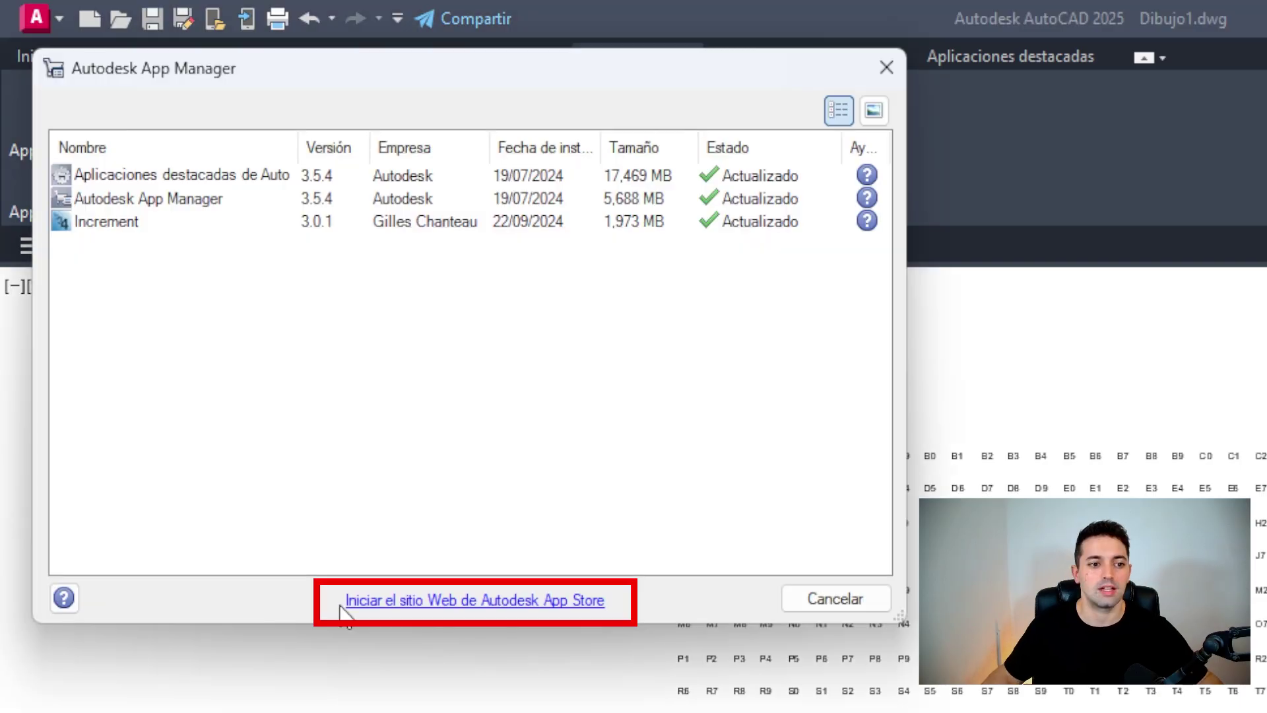
left_click(470, 602)
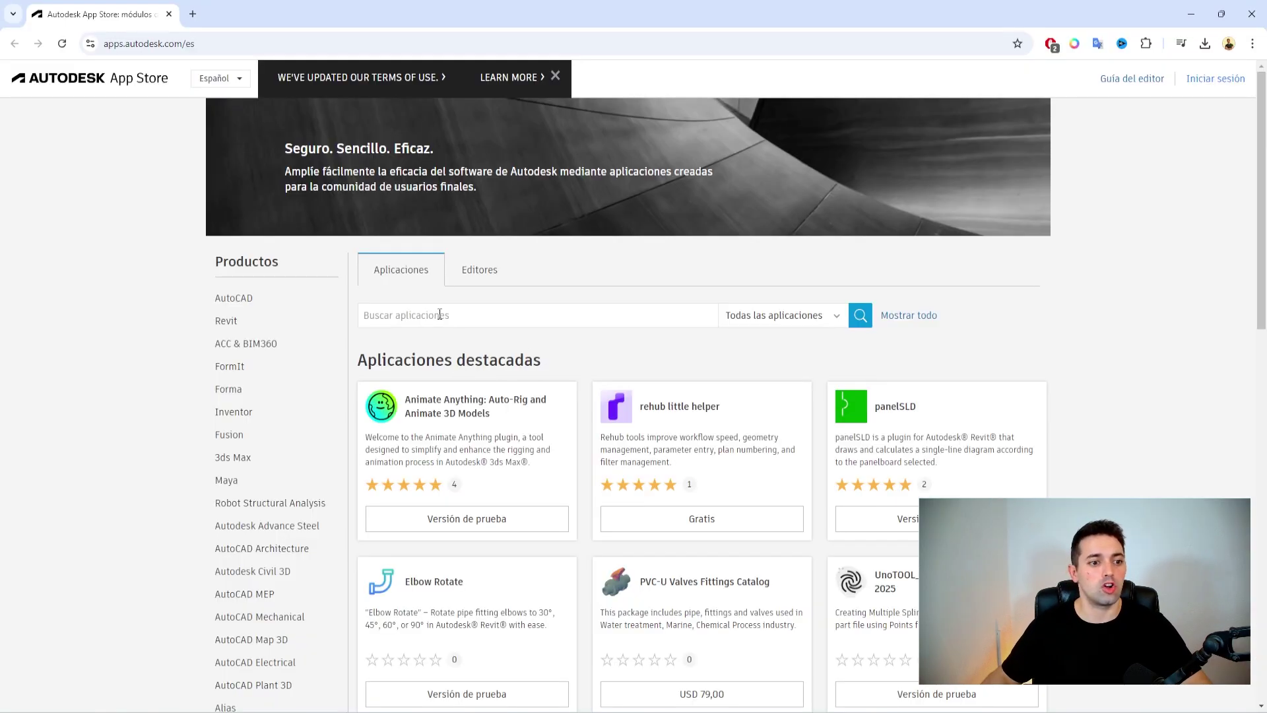
Search the App Store for INCREMENT, filtered to AutoCAD apps
left_click(390, 320)
type("INCREMENT")
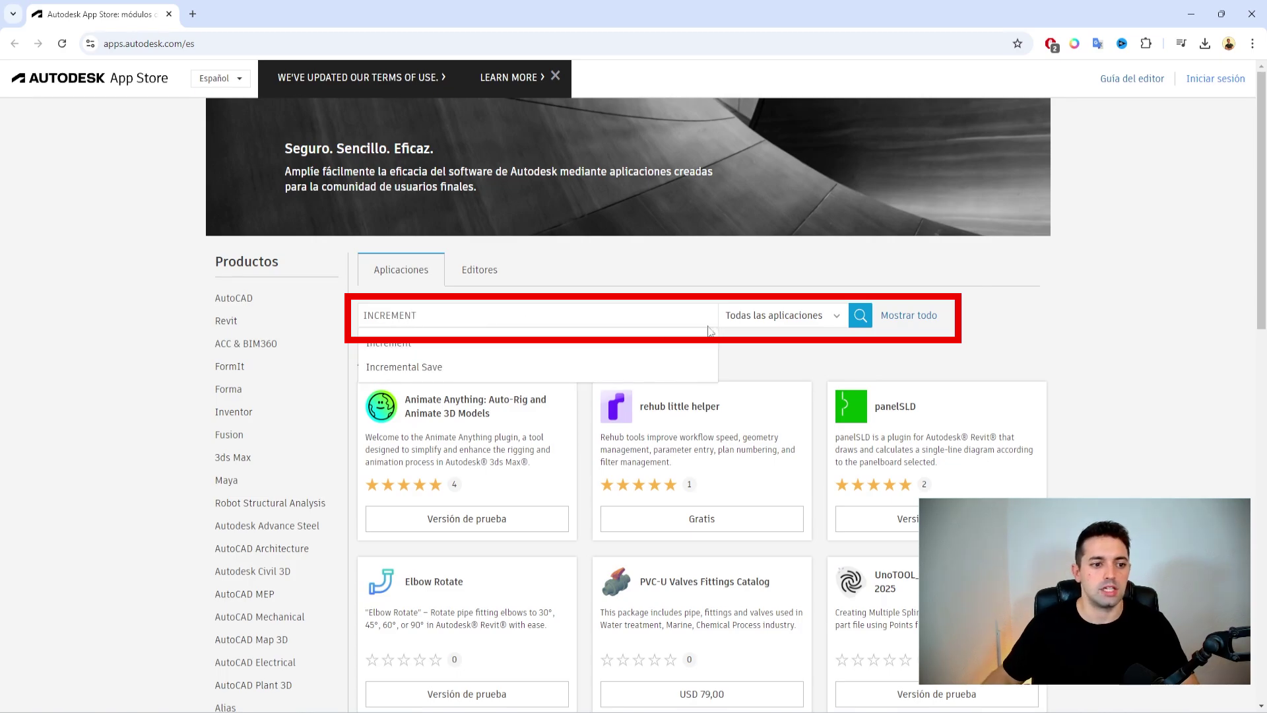
left_click(749, 320)
left_click(790, 362)
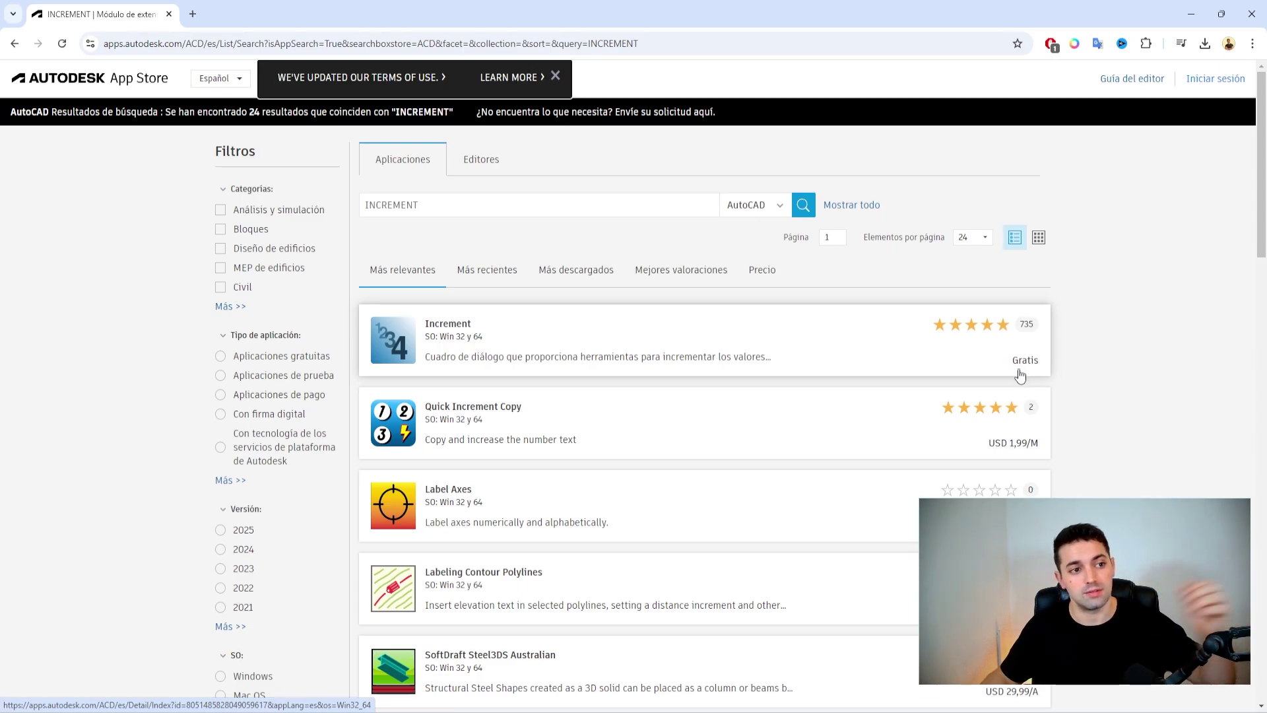
Open the Increment result's detail page showing version 3.0.1 and the Descargar button
left_click(466, 330)
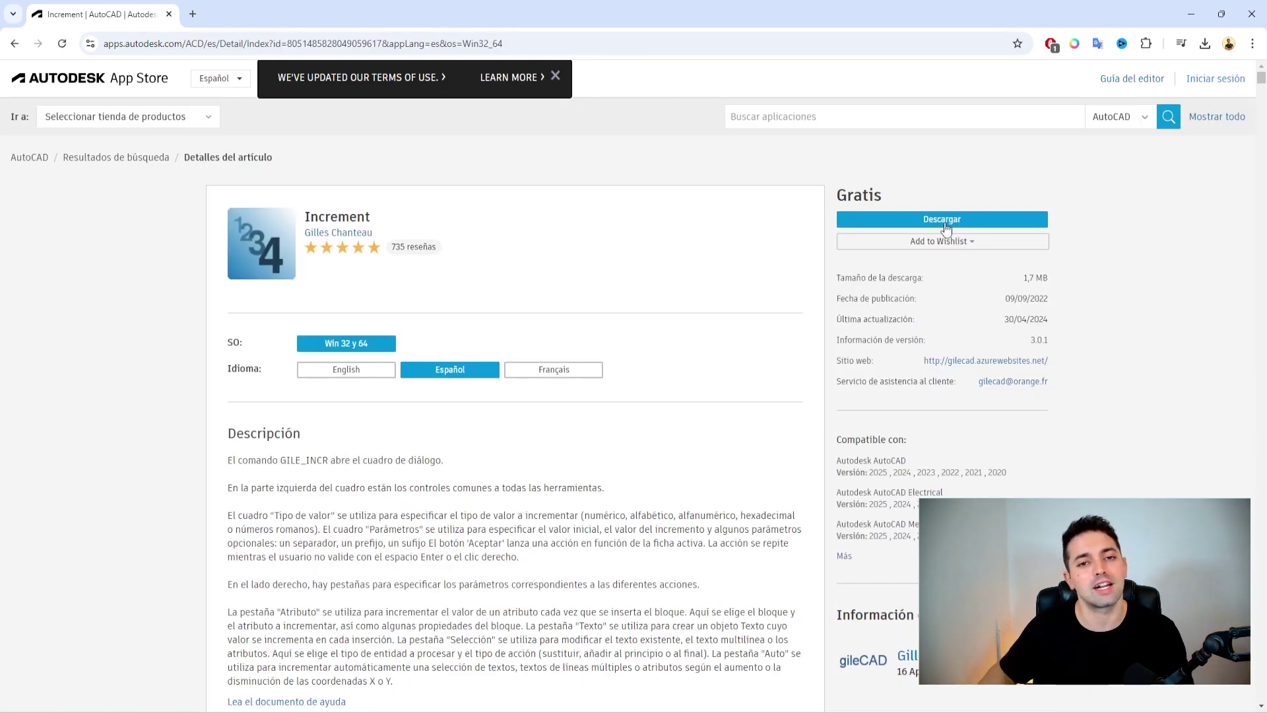